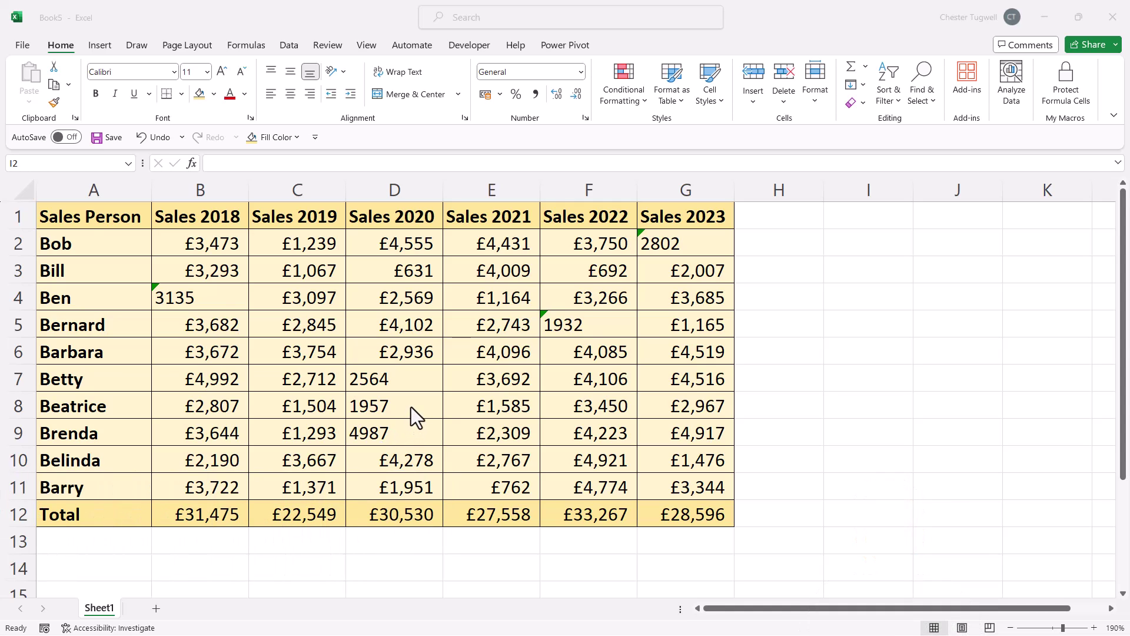
Enter 0 in helper cell A14, copy it, and select the sales figures B2:G11
key("alt+Tab")
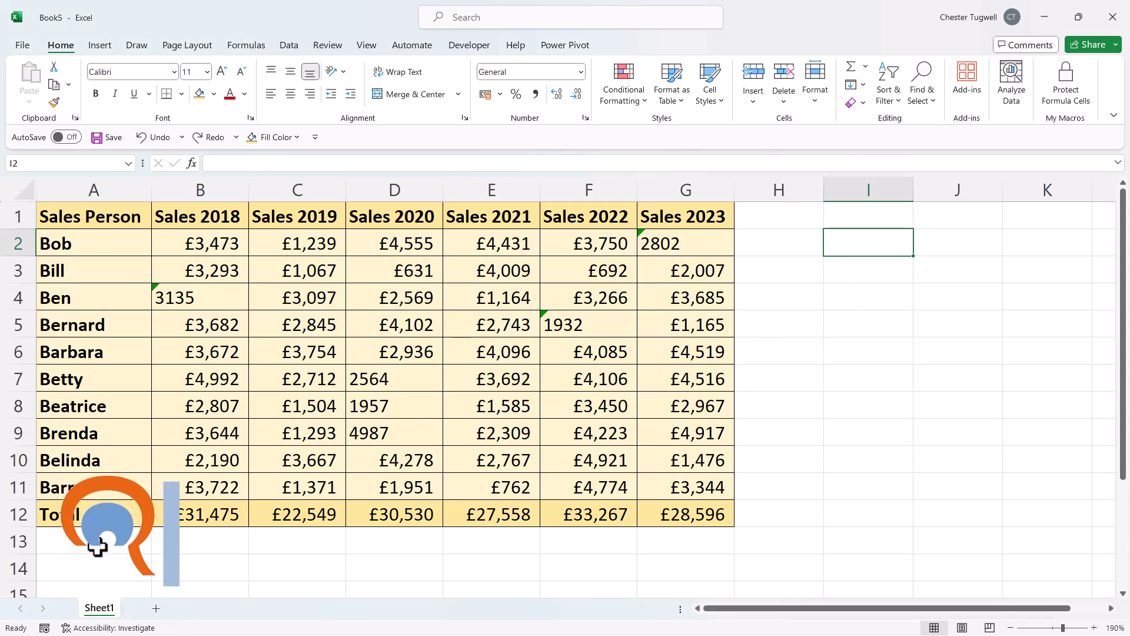
left_click(119, 574)
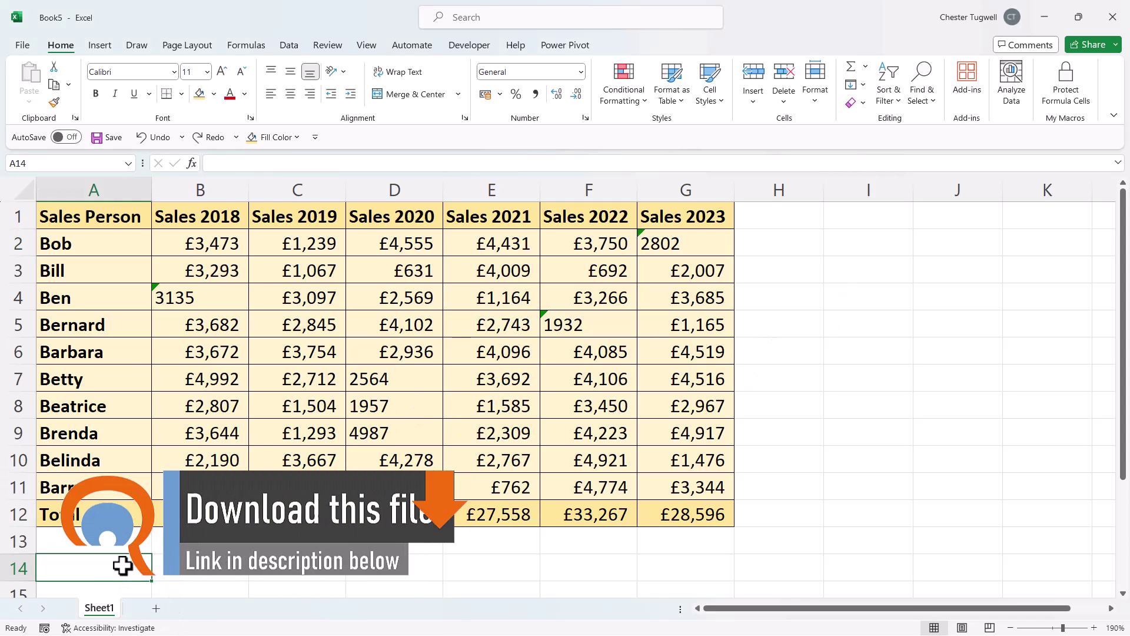
type("0")
key("ctrl+Return")
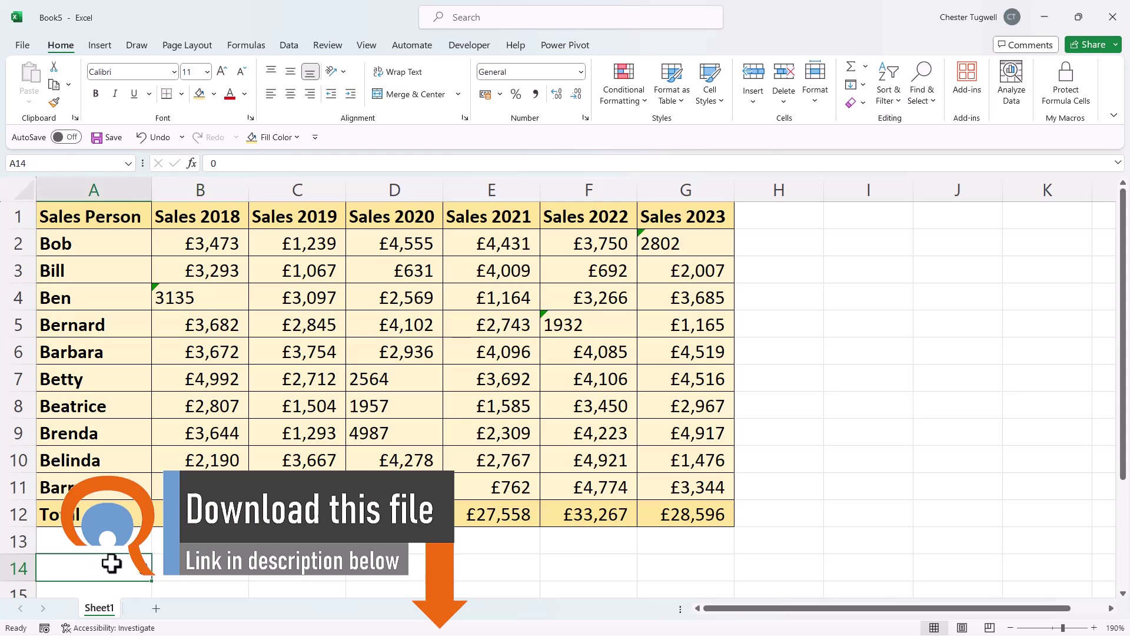
key("ctrl+c")
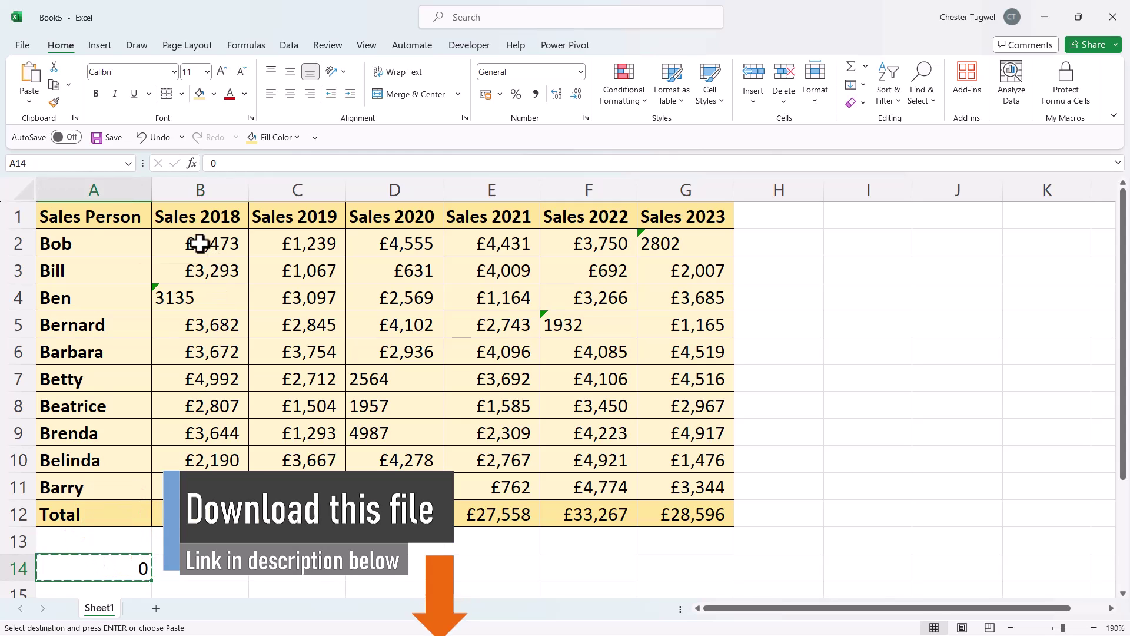
left_click_drag(197, 242, 667, 486)
key("ctrl+v")
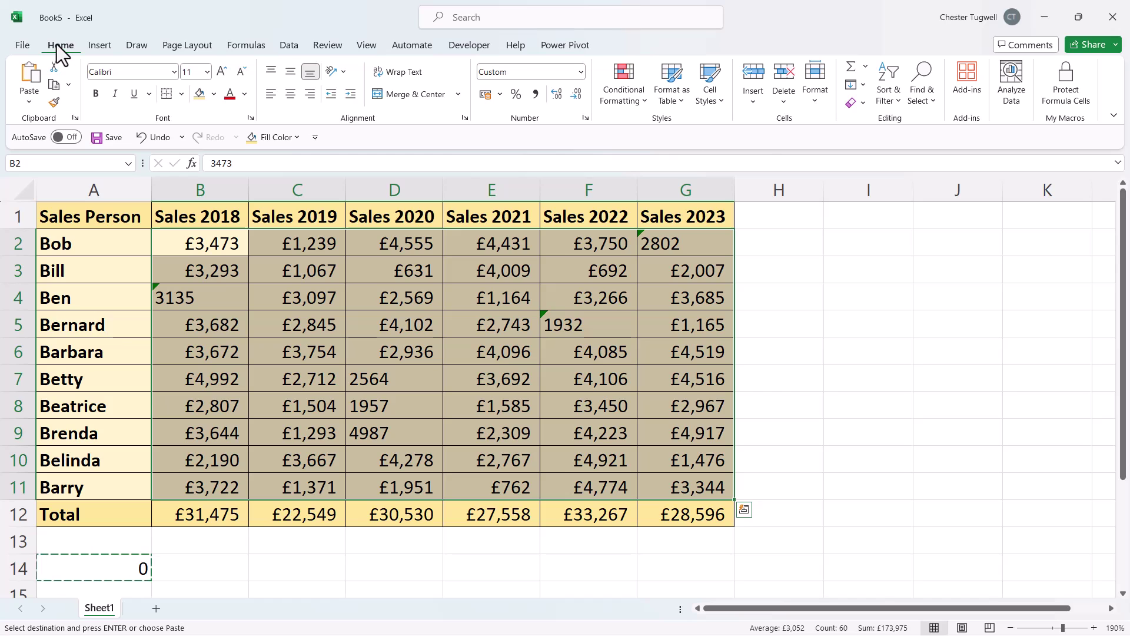
Paste Special the copied zero onto B2:G11 using the Add operation
left_click(29, 101)
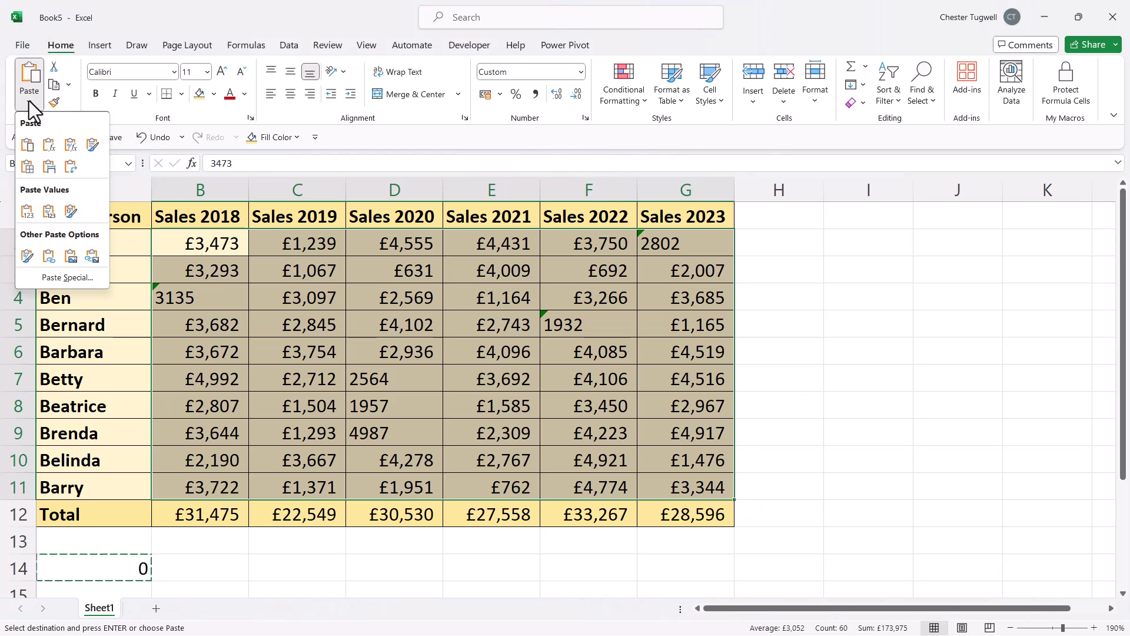
left_click(67, 278)
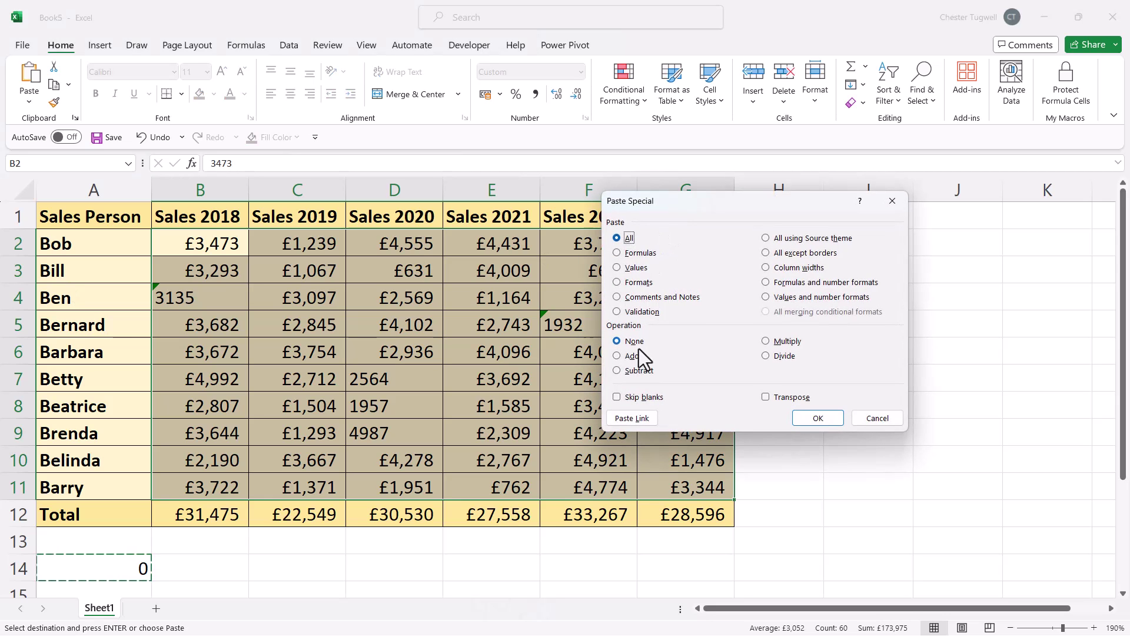
left_click(616, 356)
left_click(826, 420)
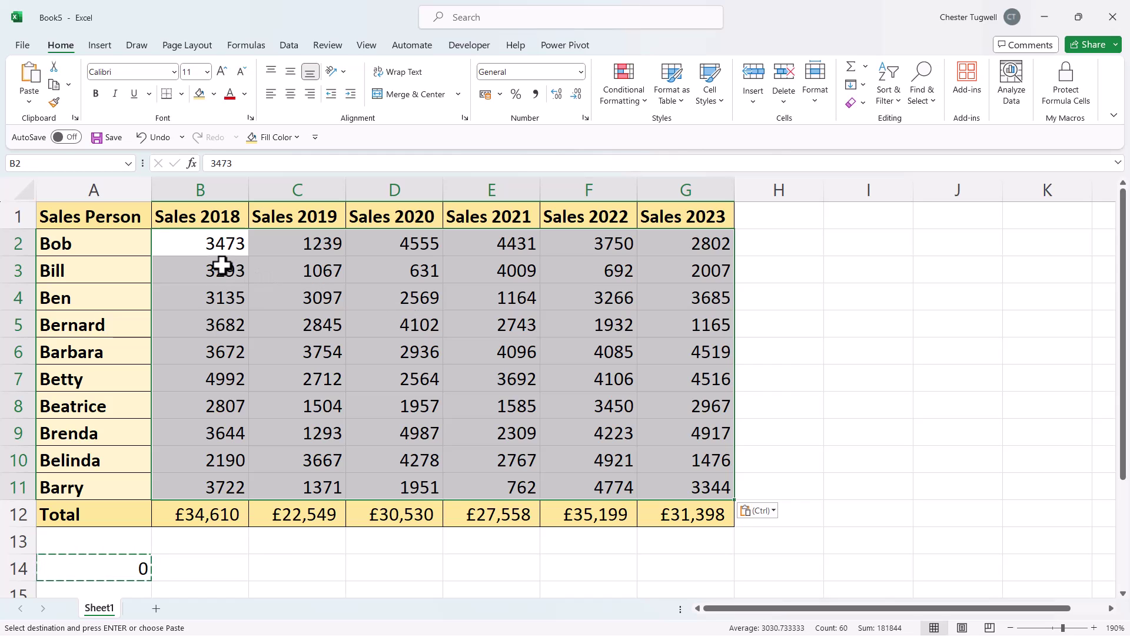
Give the sales cells light gold fill, all borders, and Currency format with no decimals
left_click(215, 94)
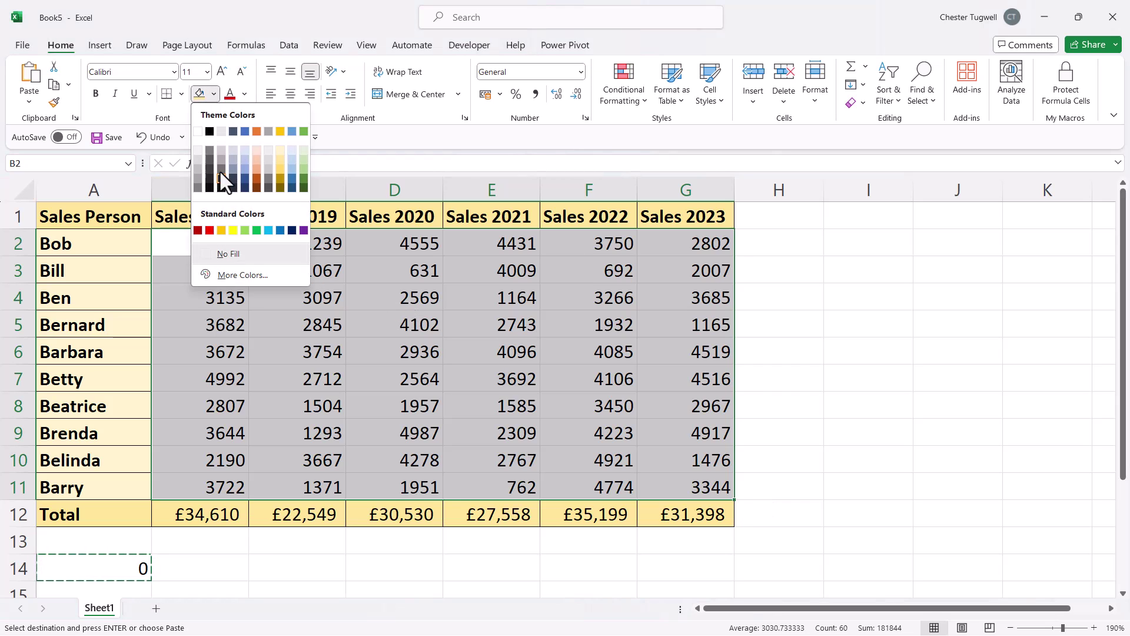
left_click(278, 149)
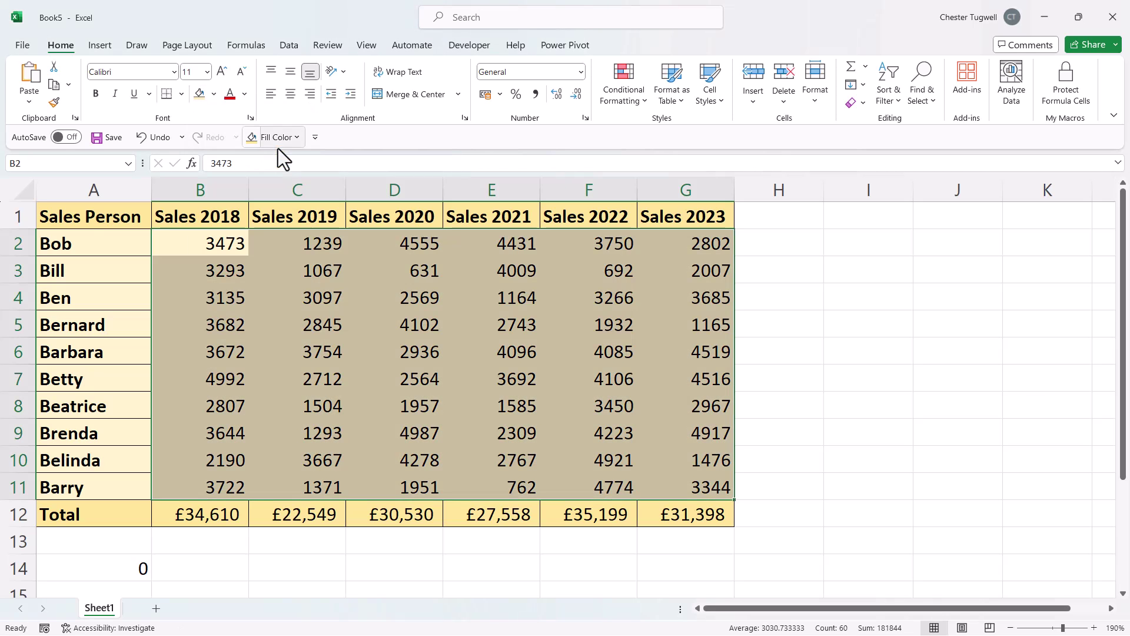
left_click(181, 94)
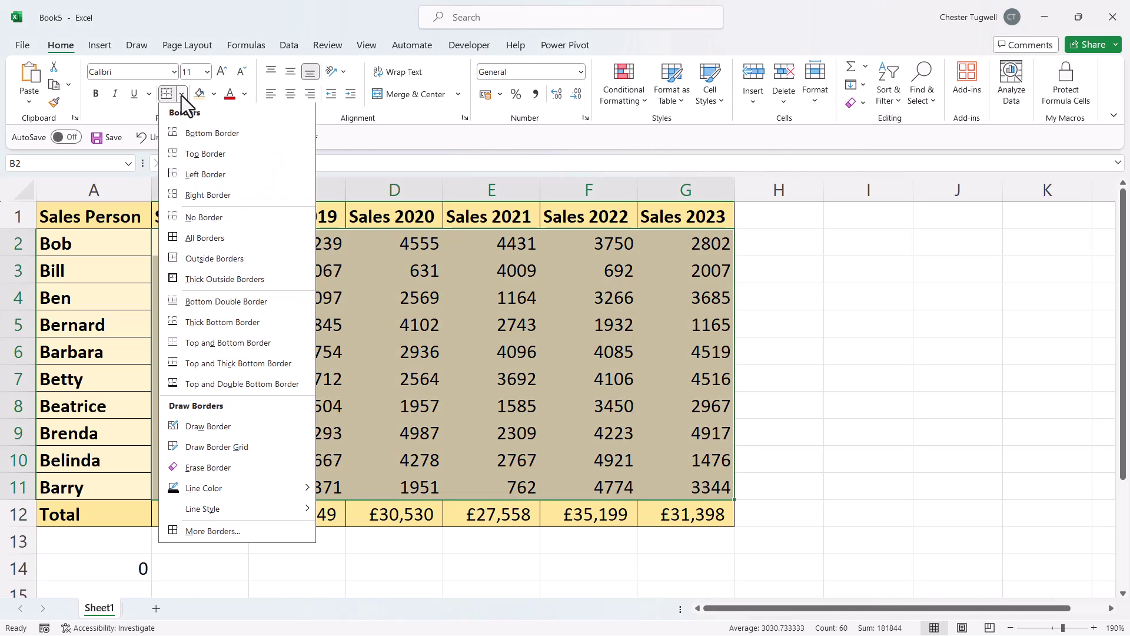
left_click(194, 239)
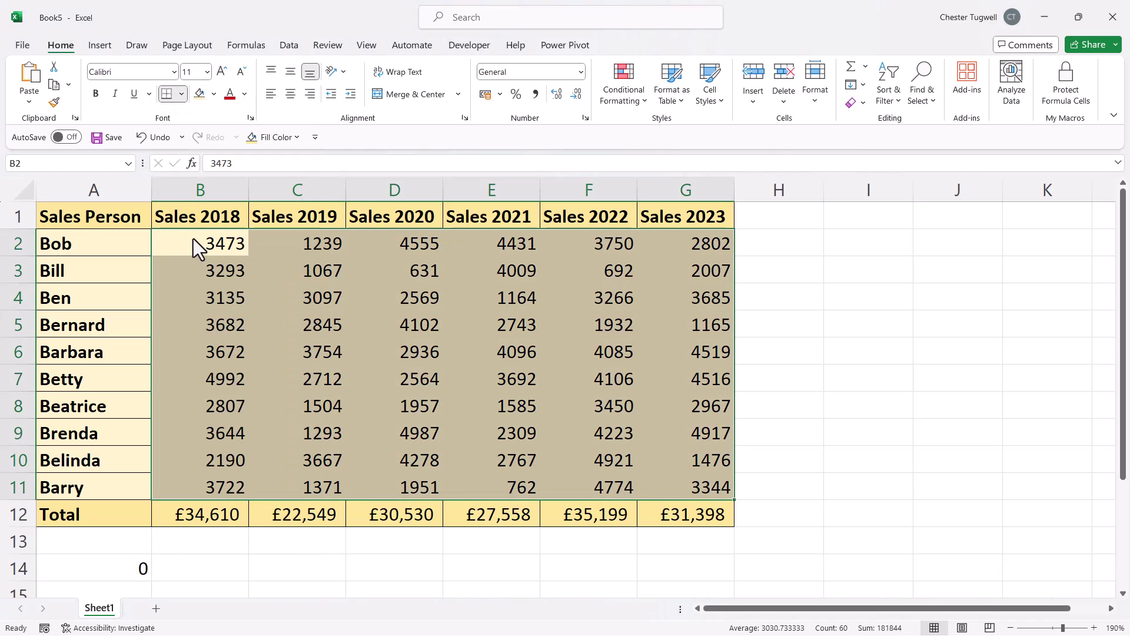
left_click(581, 72)
left_click(530, 170)
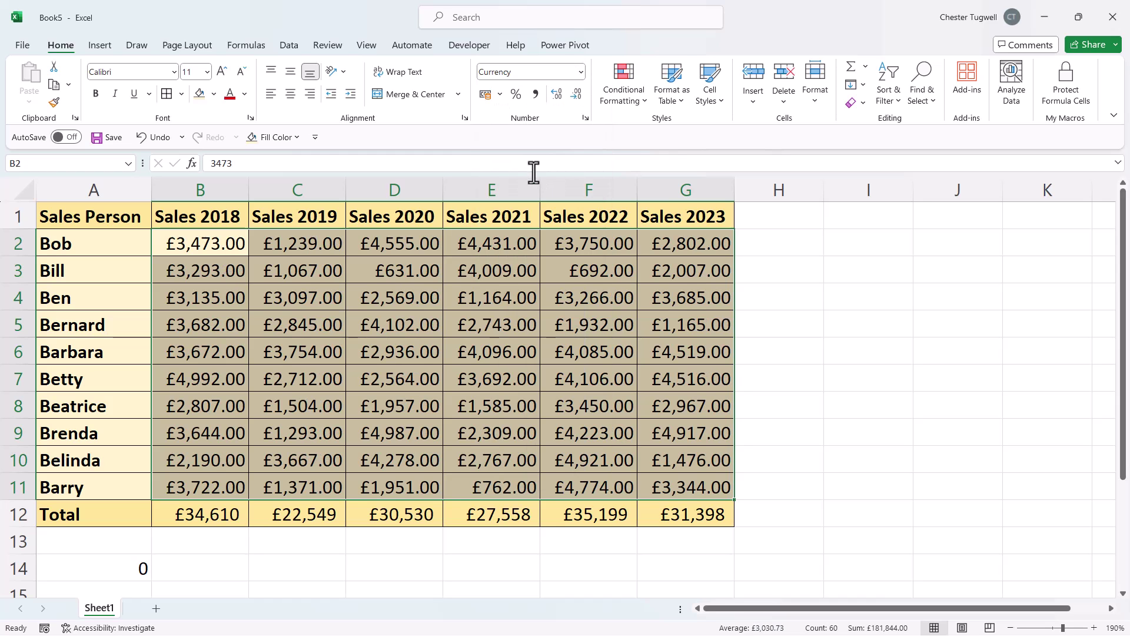
left_click(578, 94)
left_click(578, 94)
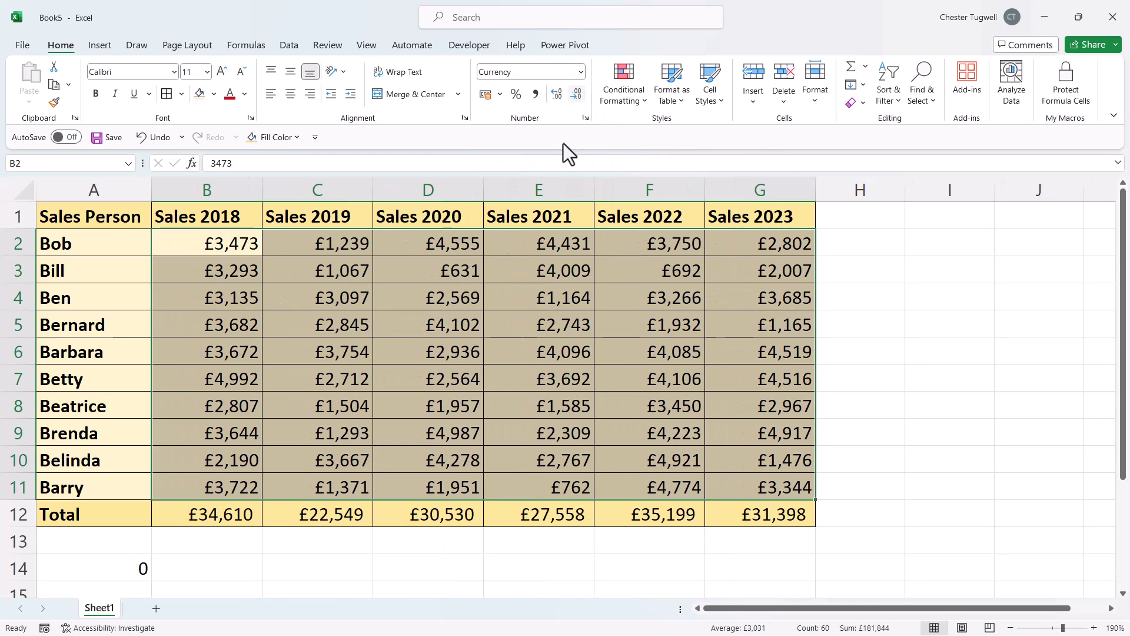
Undo back to the text-stored numbers and cancel the pending copy of A14
key("ctrl+z")
key("ctrl+z")
key("ctrl+z")
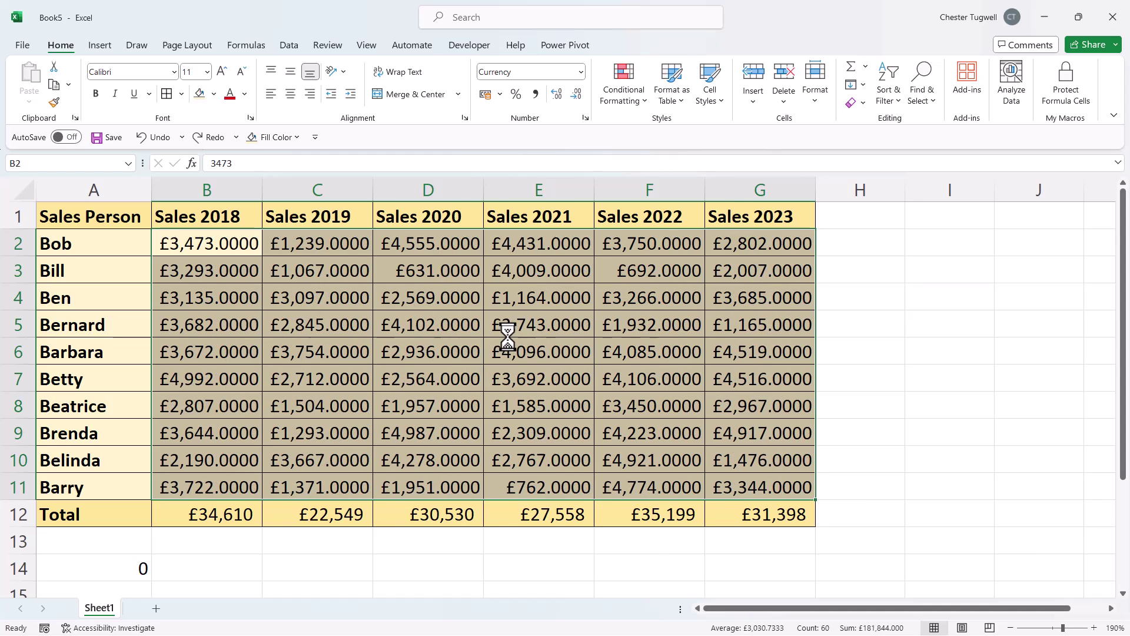
key("ctrl+z")
key("ctrl+z")
key("ctrl+z")
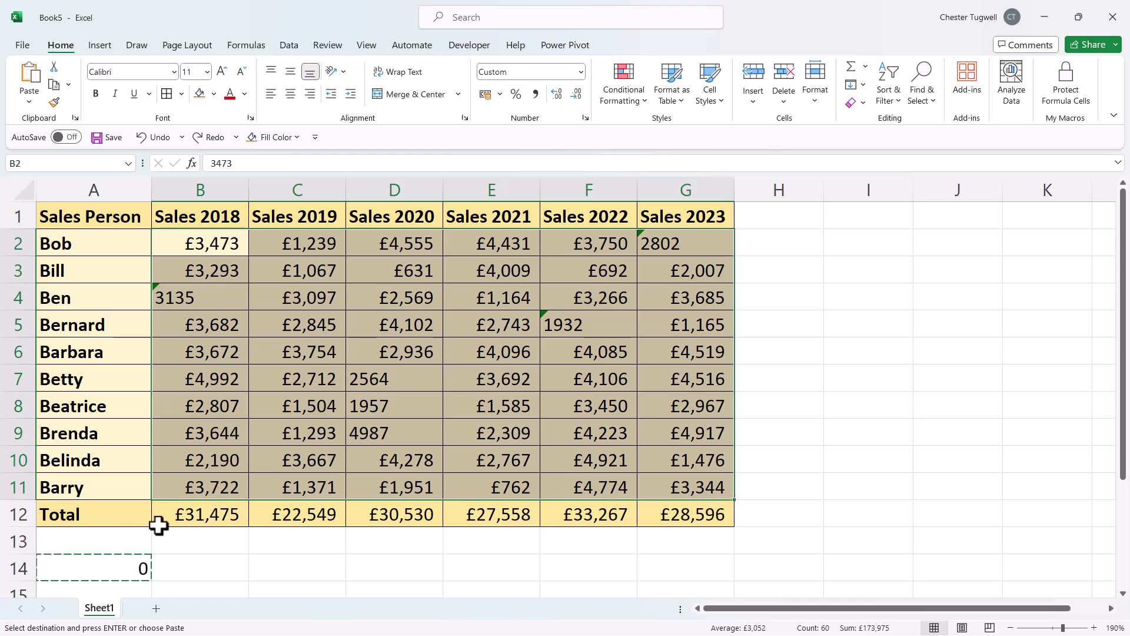
key("Escape")
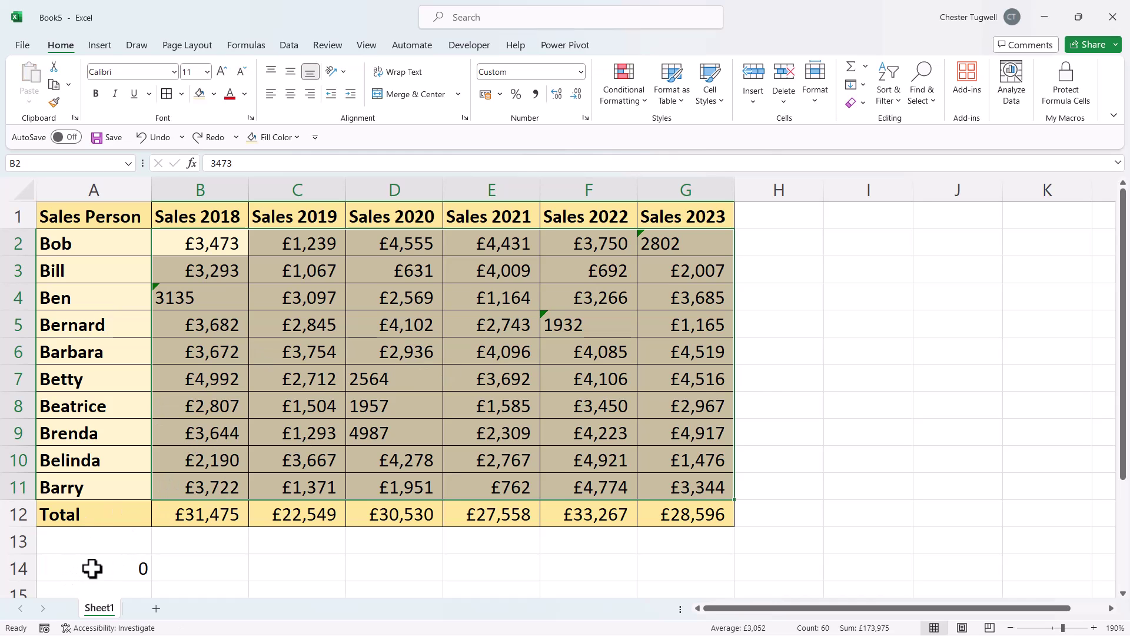
Format Paint B2's currency format, fill and border onto A14, then copy A14
left_click(112, 566)
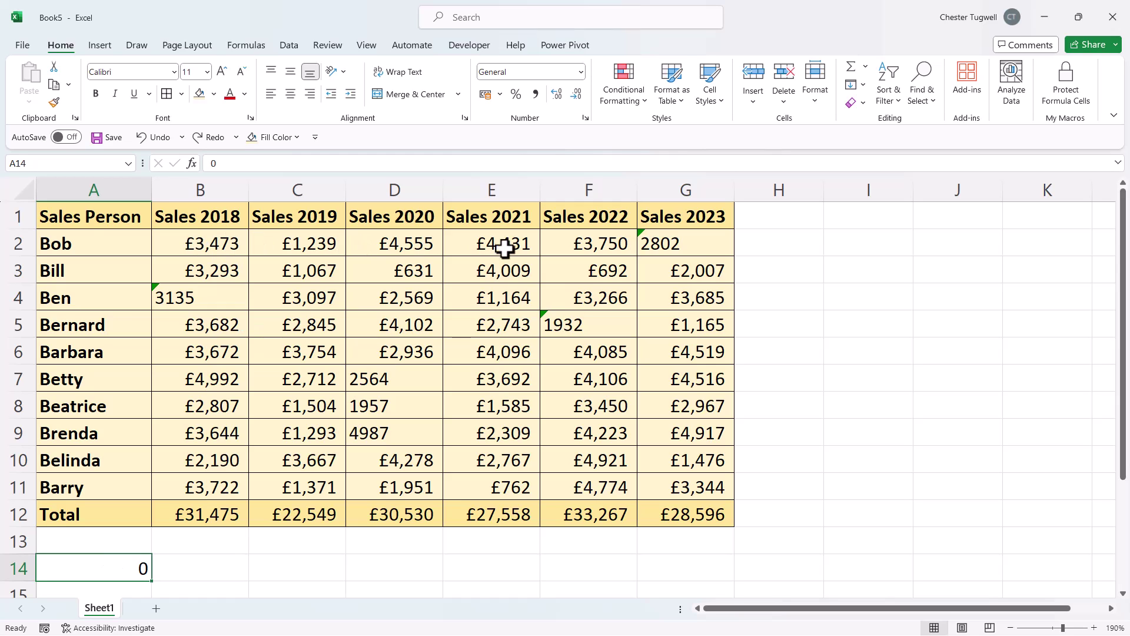
left_click(218, 254)
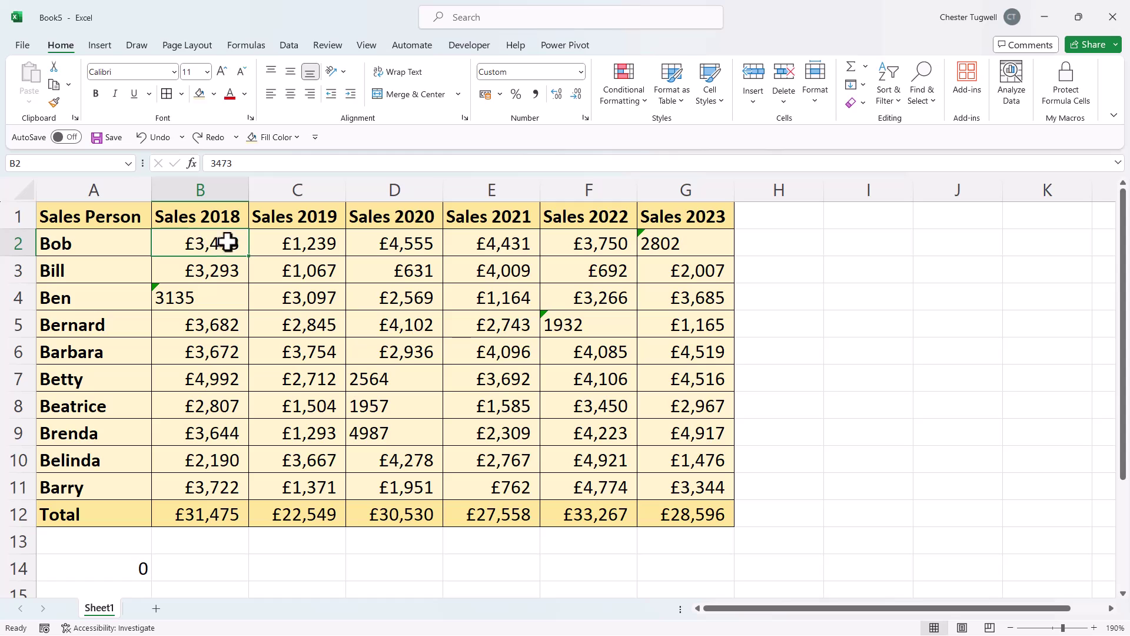
left_click(55, 104)
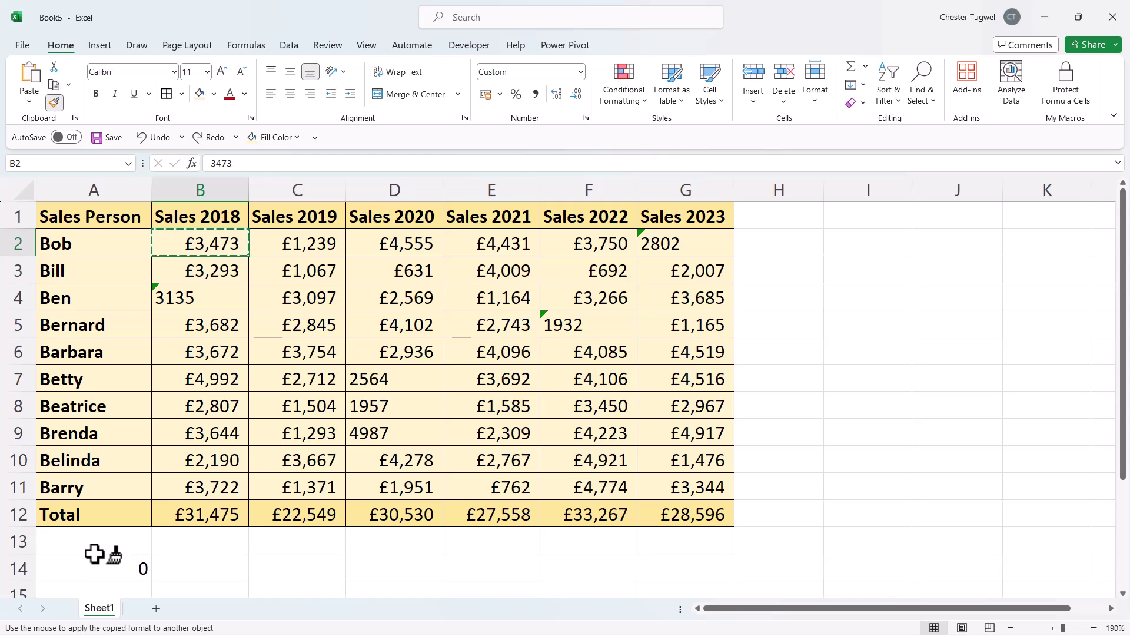
left_click(108, 572)
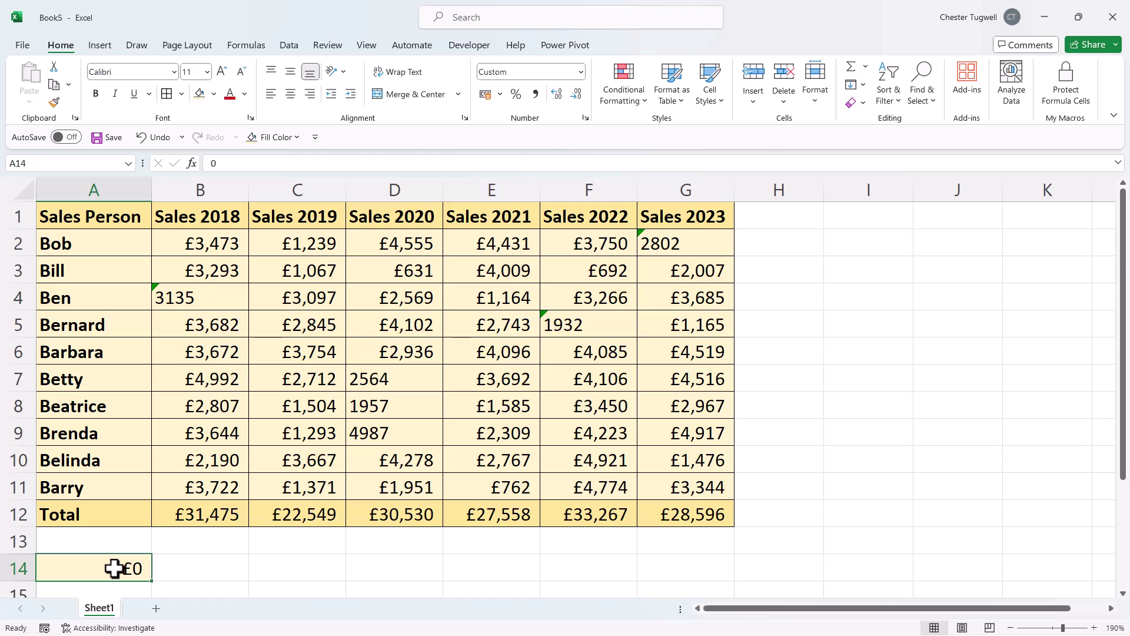
key("ctrl+c")
left_click(201, 253)
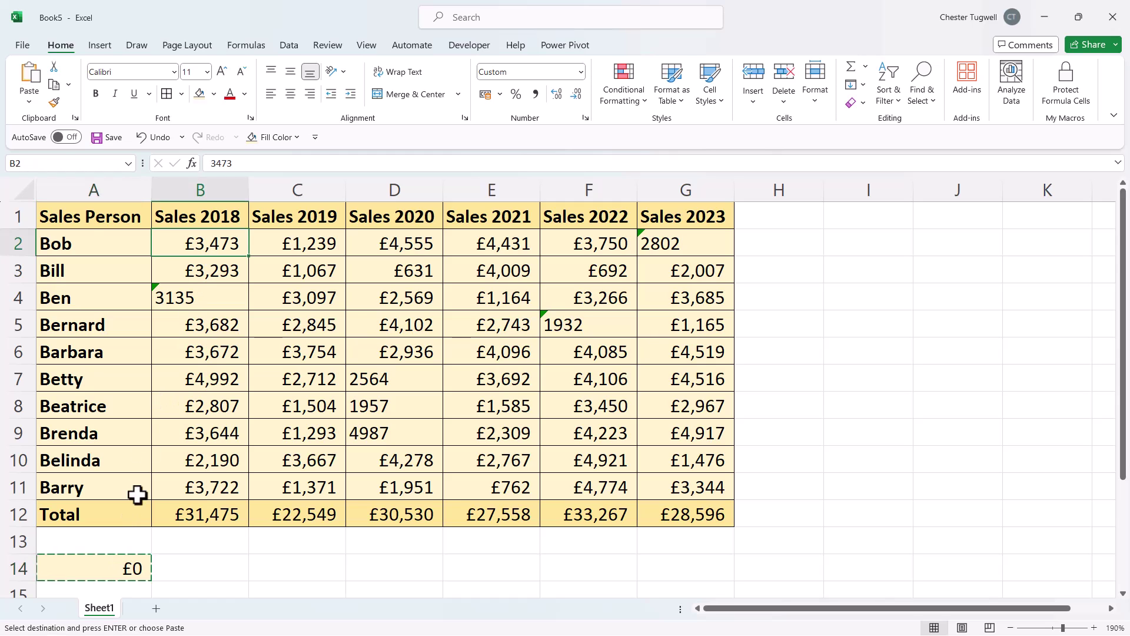
mouse_move(200, 253)
left_mouse_down()
mouse_move(301, 270)
mouse_move(628, 434)
mouse_move(613, 484)
mouse_move(685, 488)
left_mouse_up()
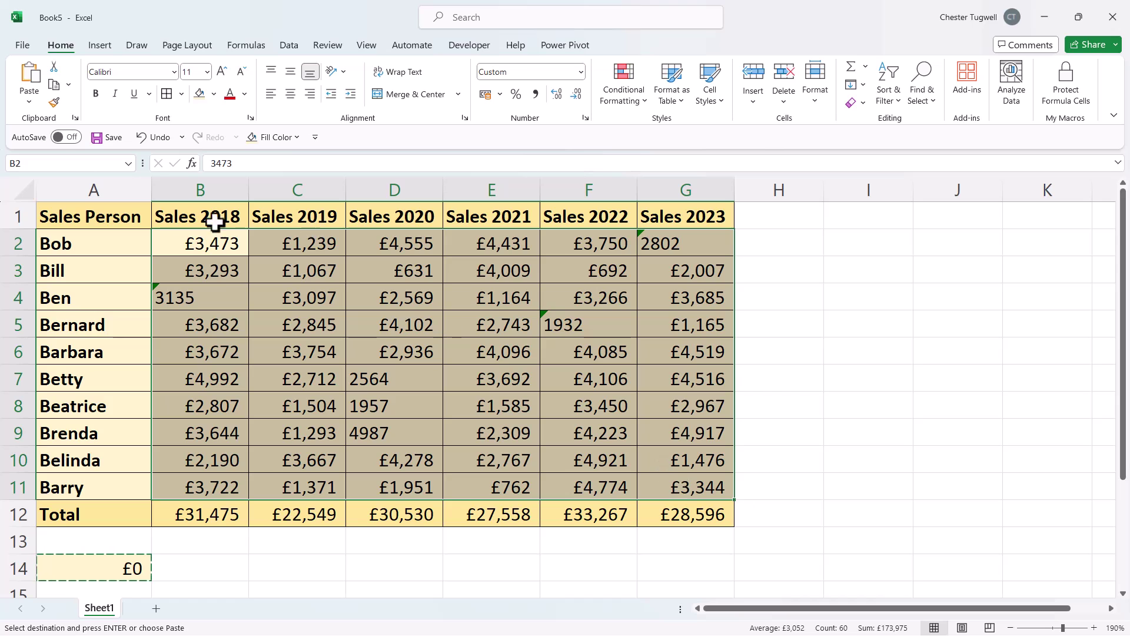
left_click(29, 104)
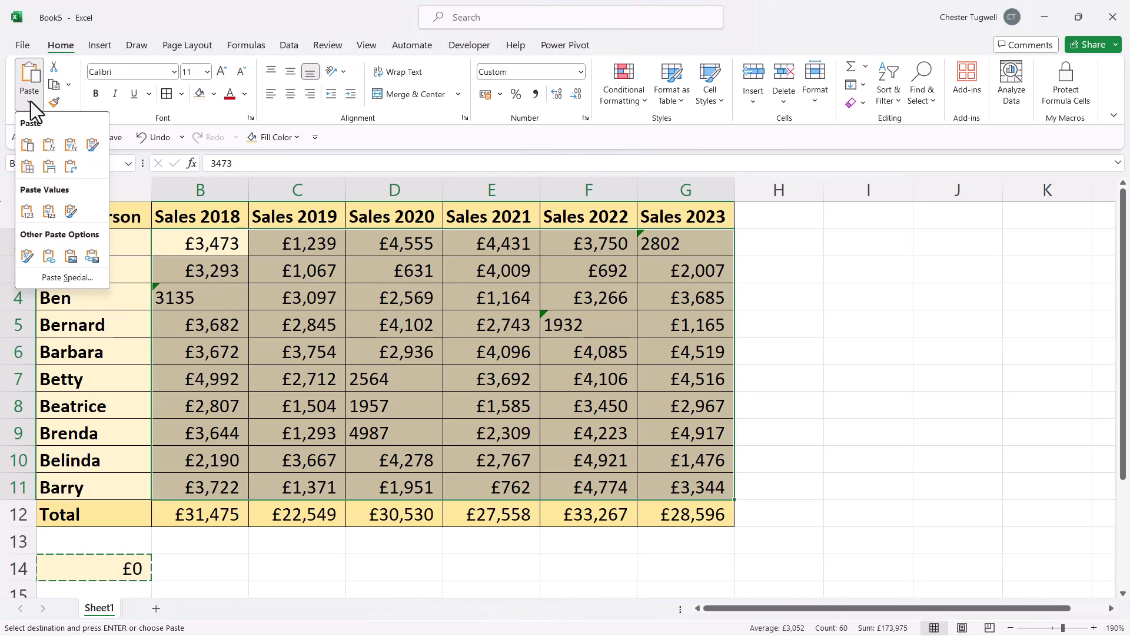
left_click(62, 278)
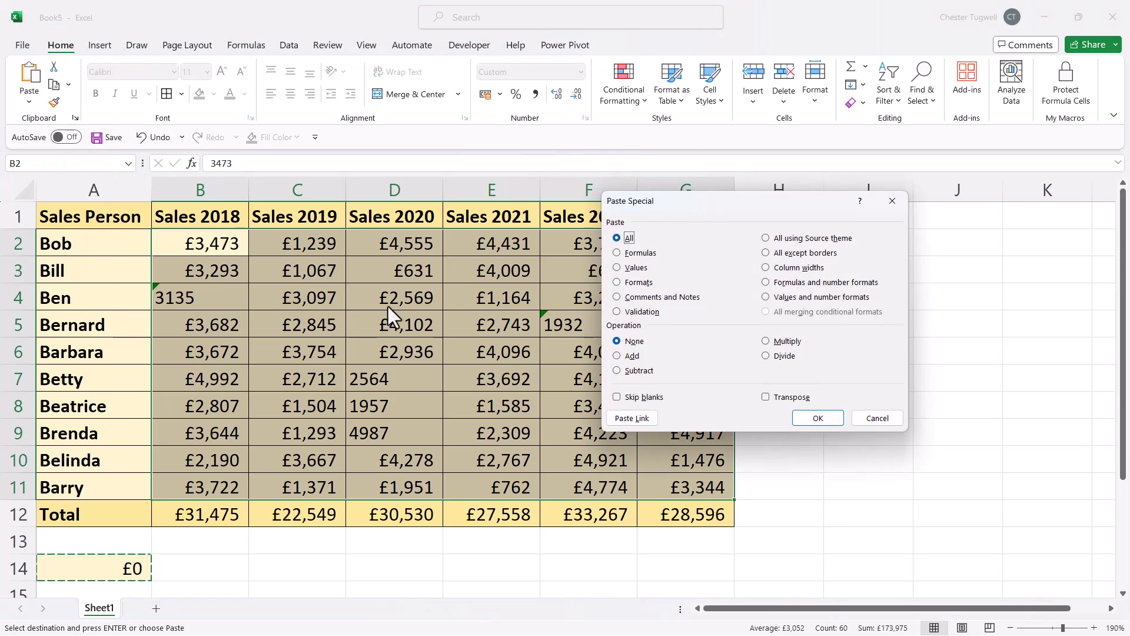
left_click(619, 356)
left_click(837, 420)
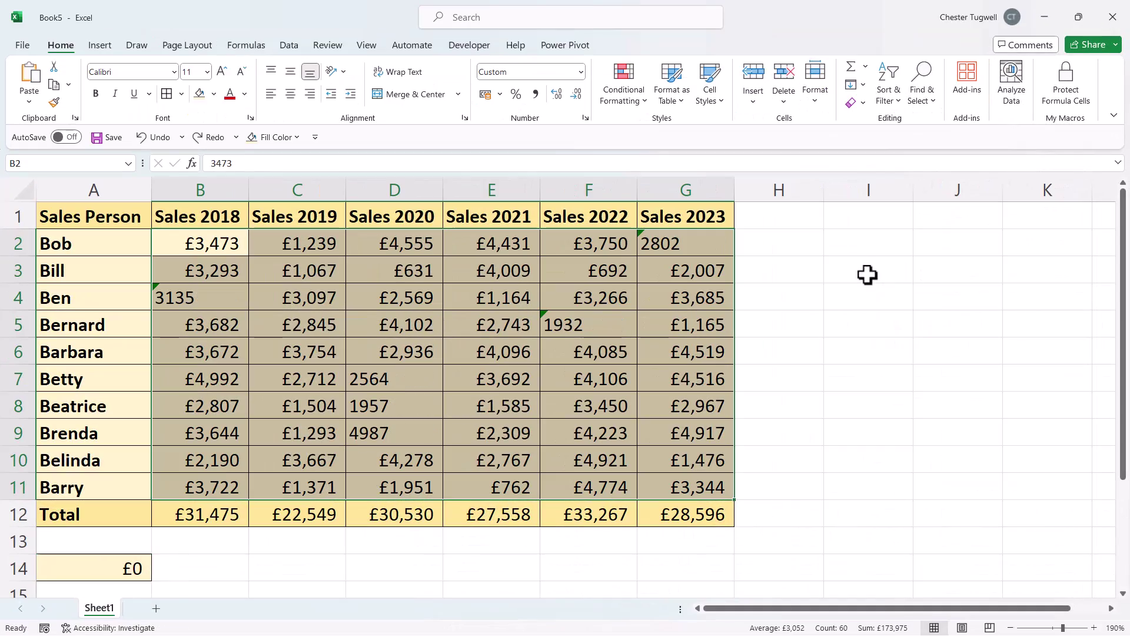
left_click(855, 246)
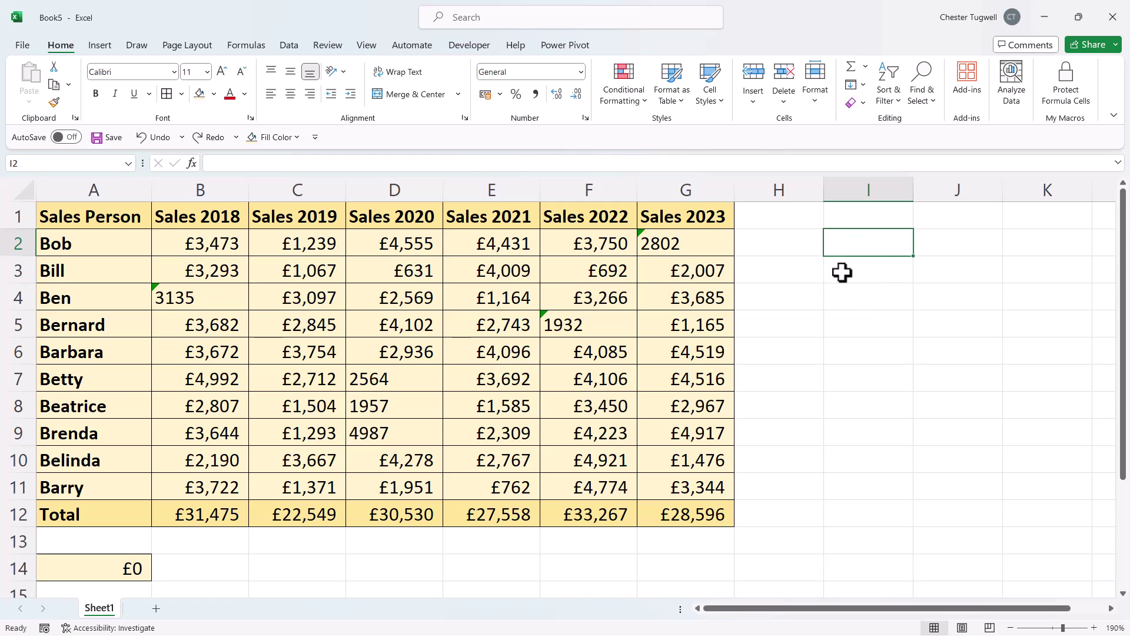
type("=valu")
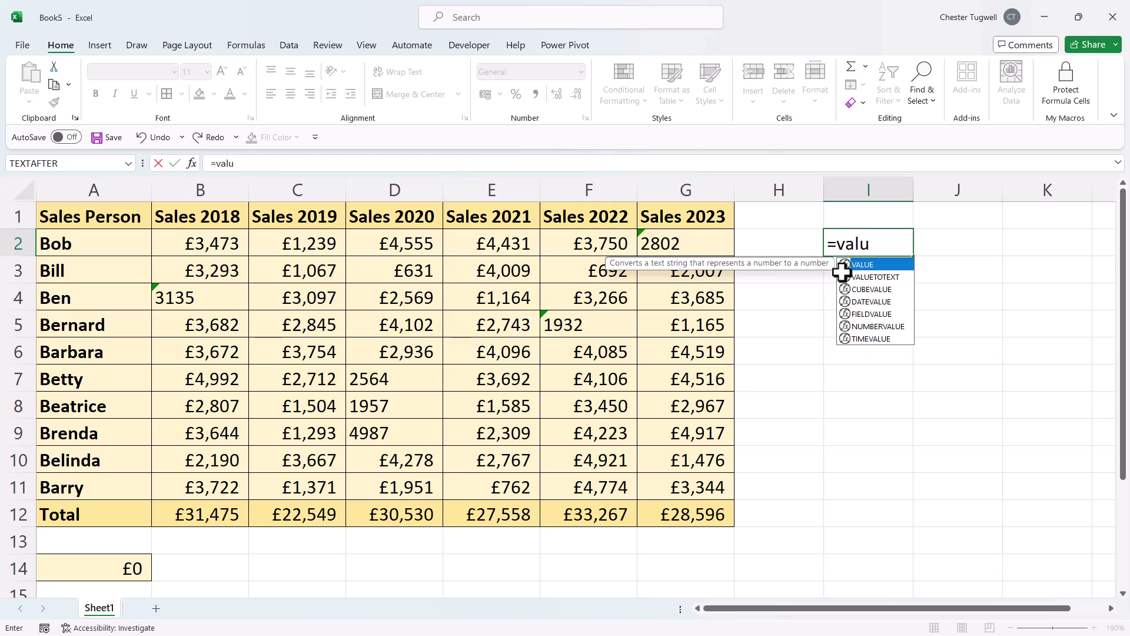
type("e(")
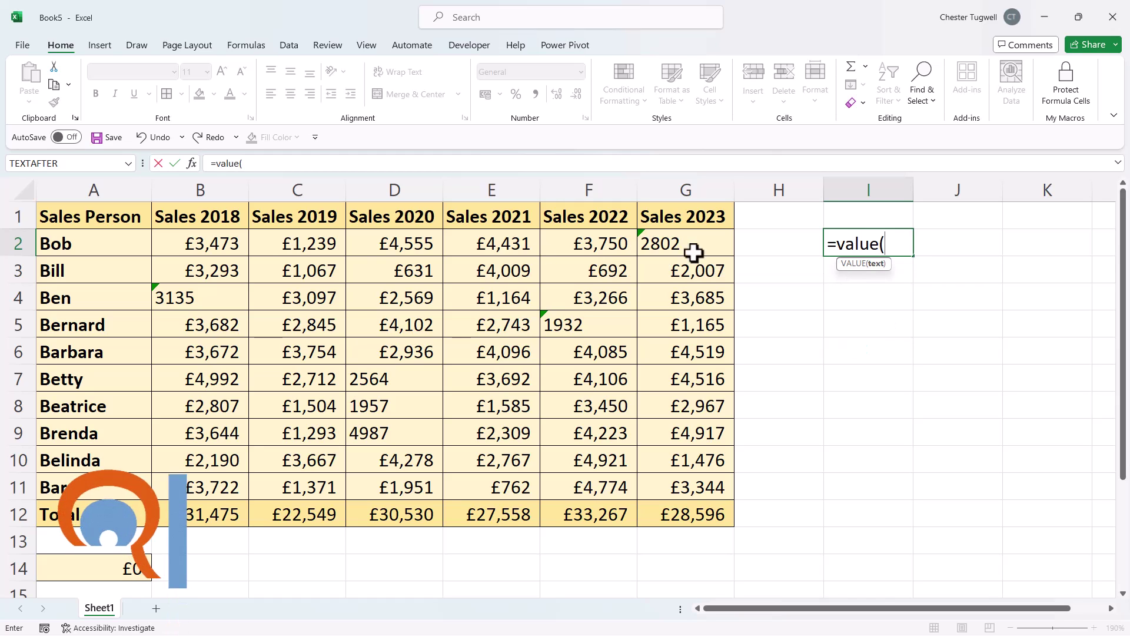
left_click_drag(185, 238, 659, 471)
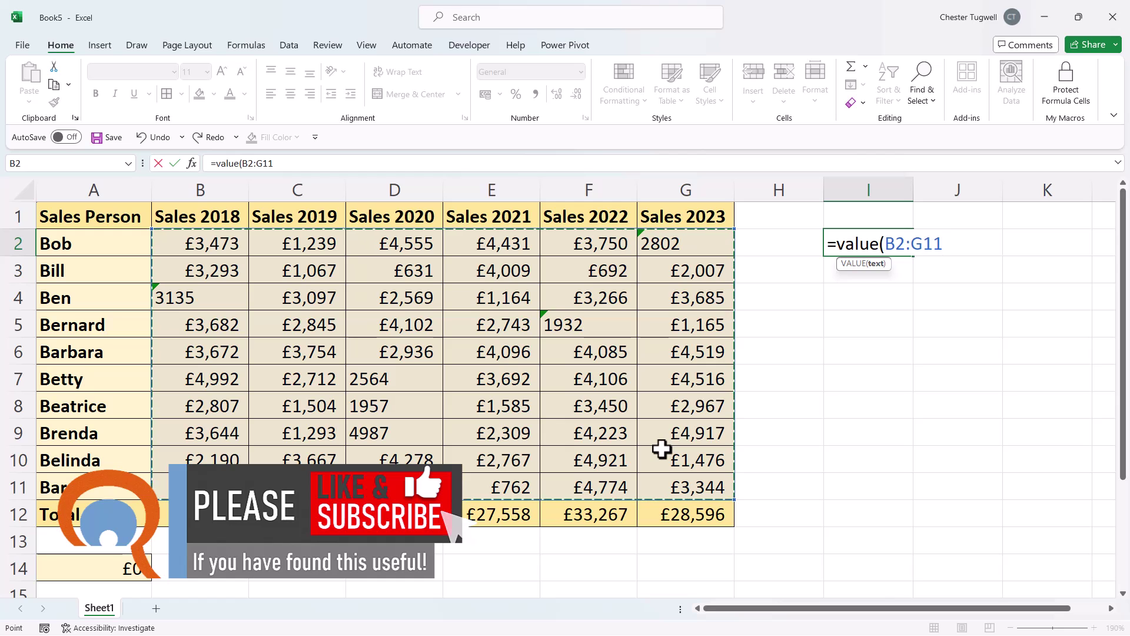
type(")")
key("Return")
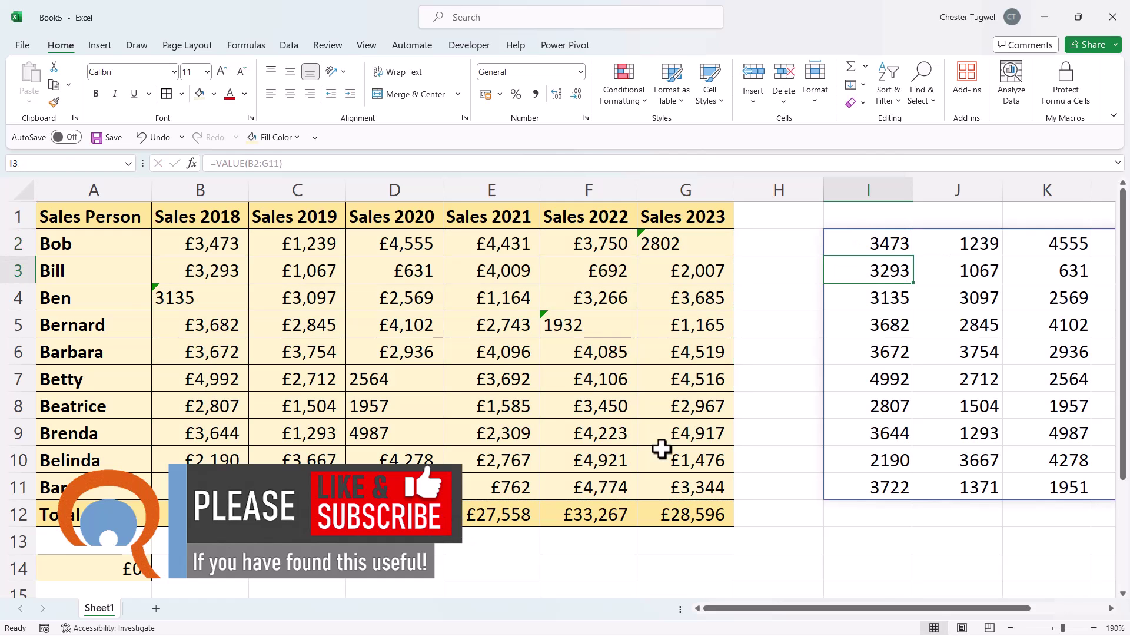
left_click_drag(810, 609, 886, 608)
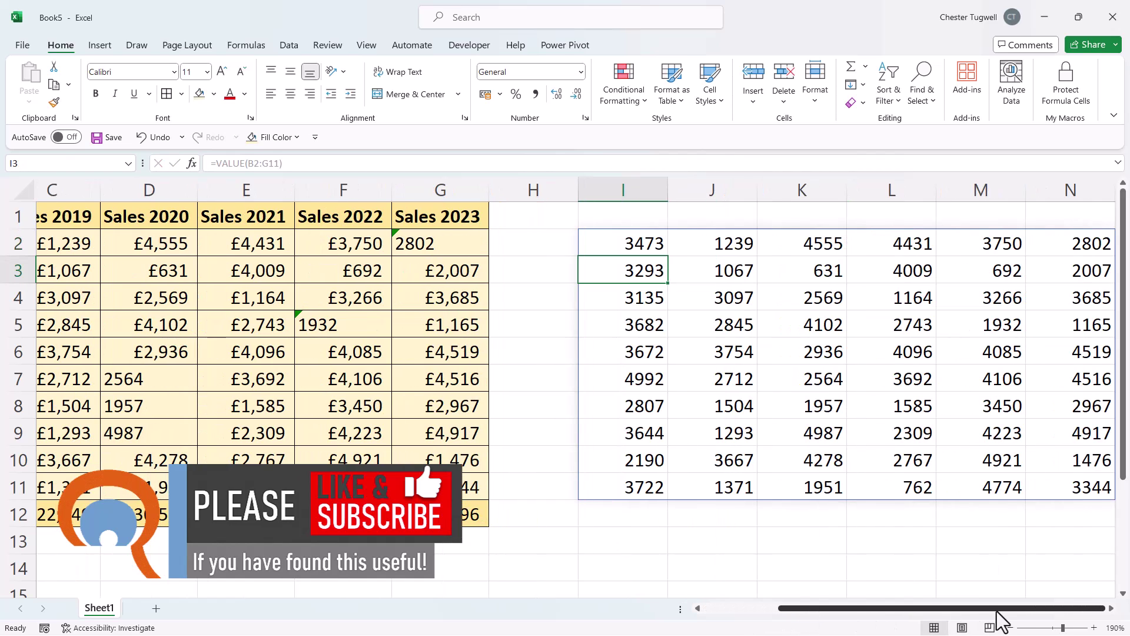
left_click_drag(998, 605, 1001, 606)
left_click(1112, 607)
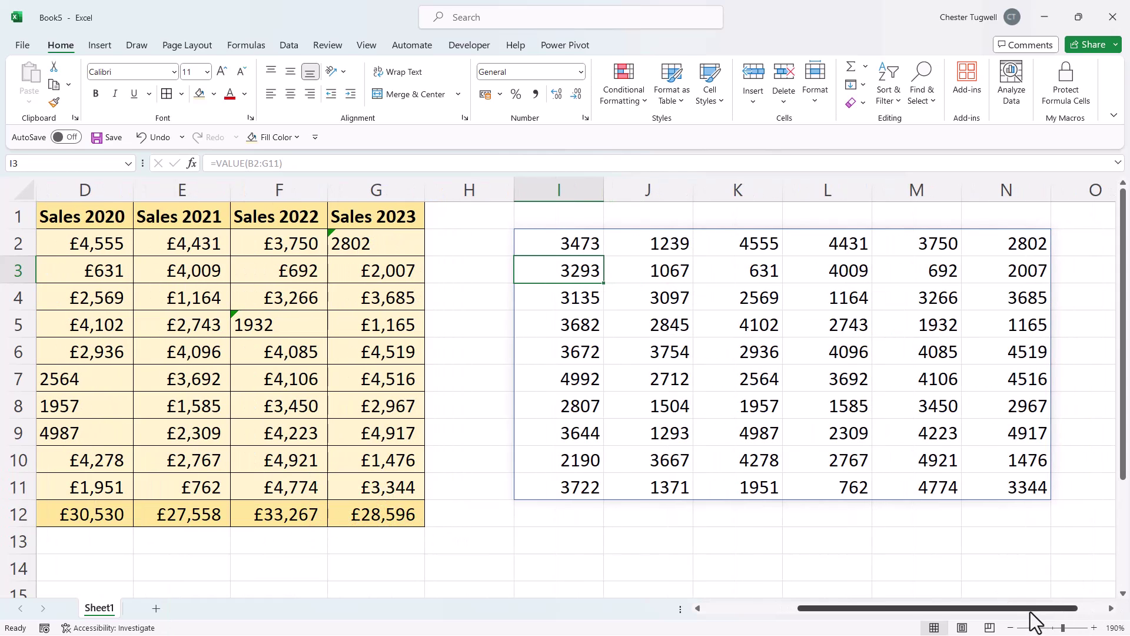
key("ctrl+z")
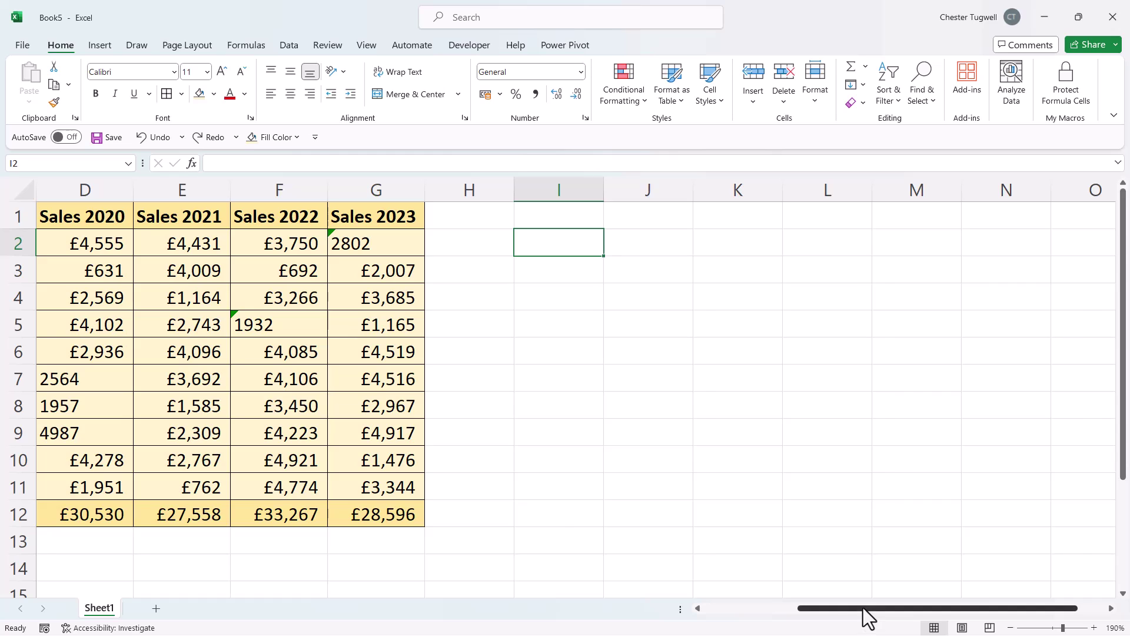
left_click_drag(863, 608, 757, 608)
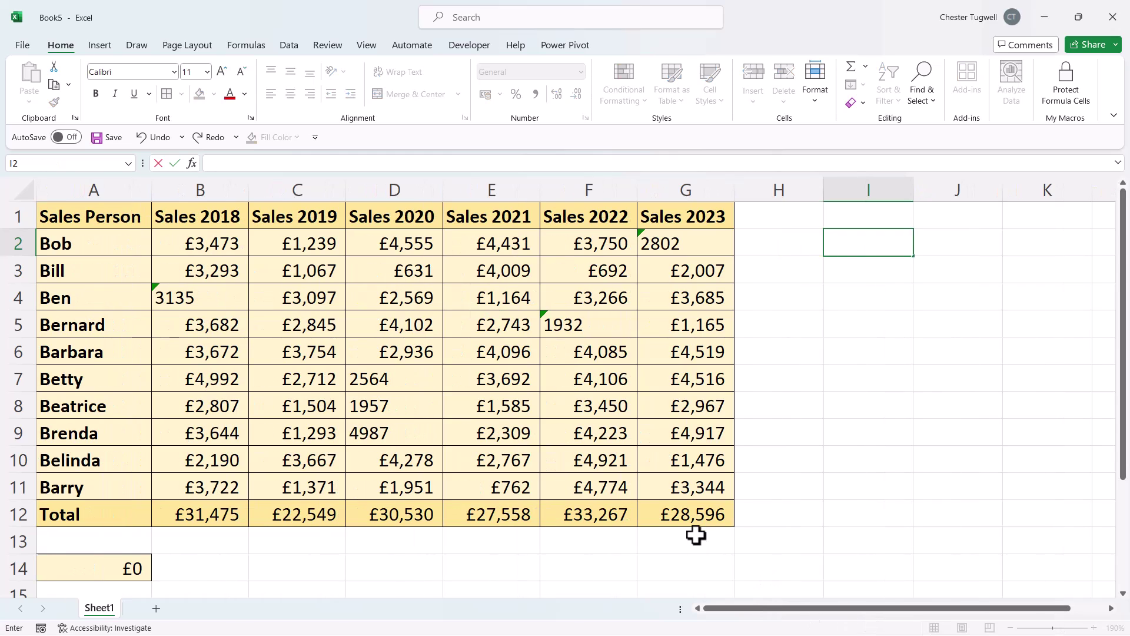
Enter =VALUE(B2) in I2 and fill it down through I11
type("=value")
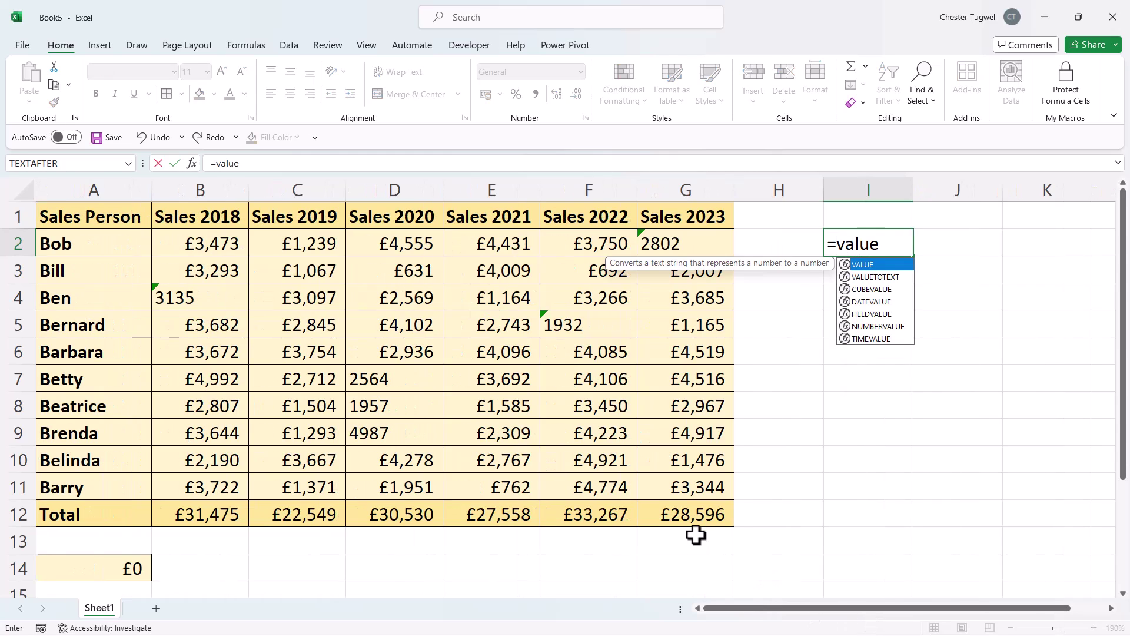
type("(")
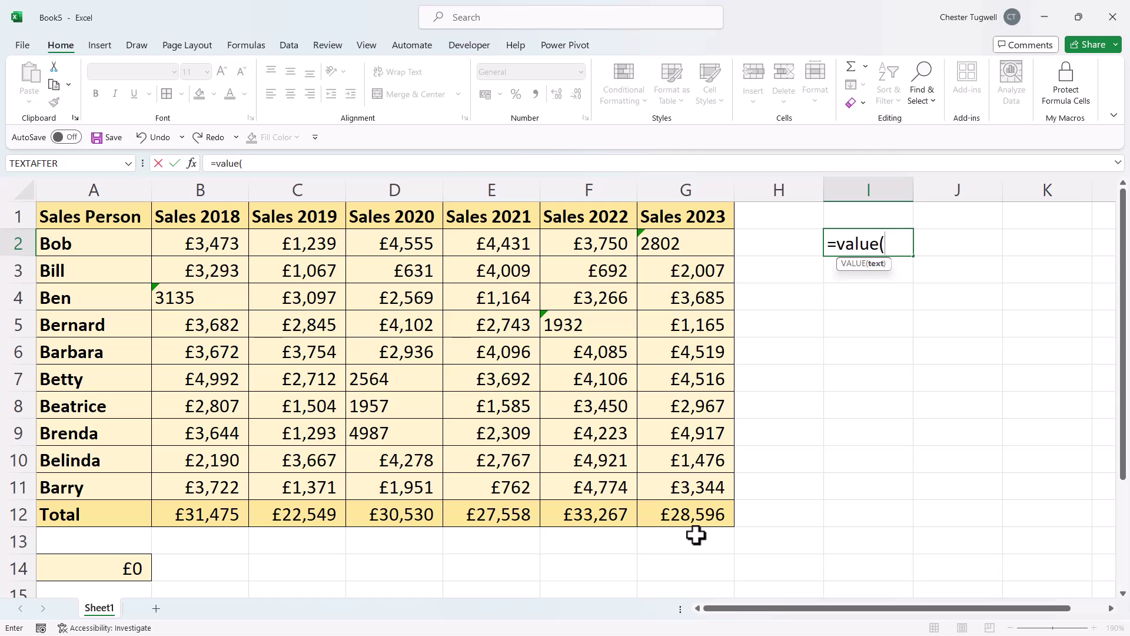
left_click(182, 240)
type(")")
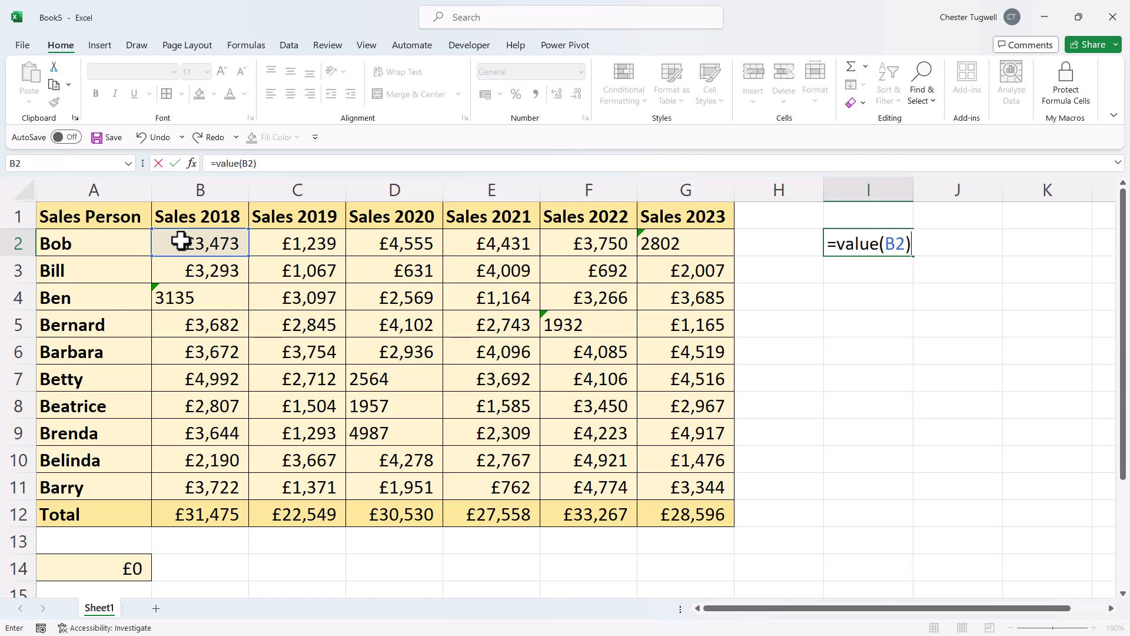
key("Return")
left_click(889, 244)
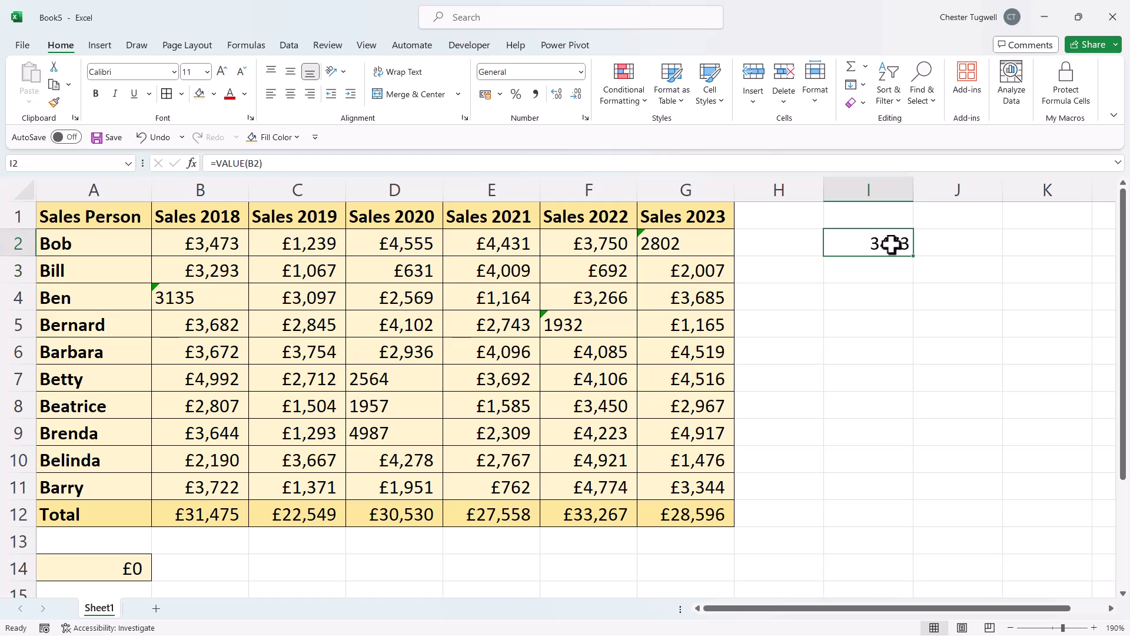
left_click_drag(916, 257, 903, 500)
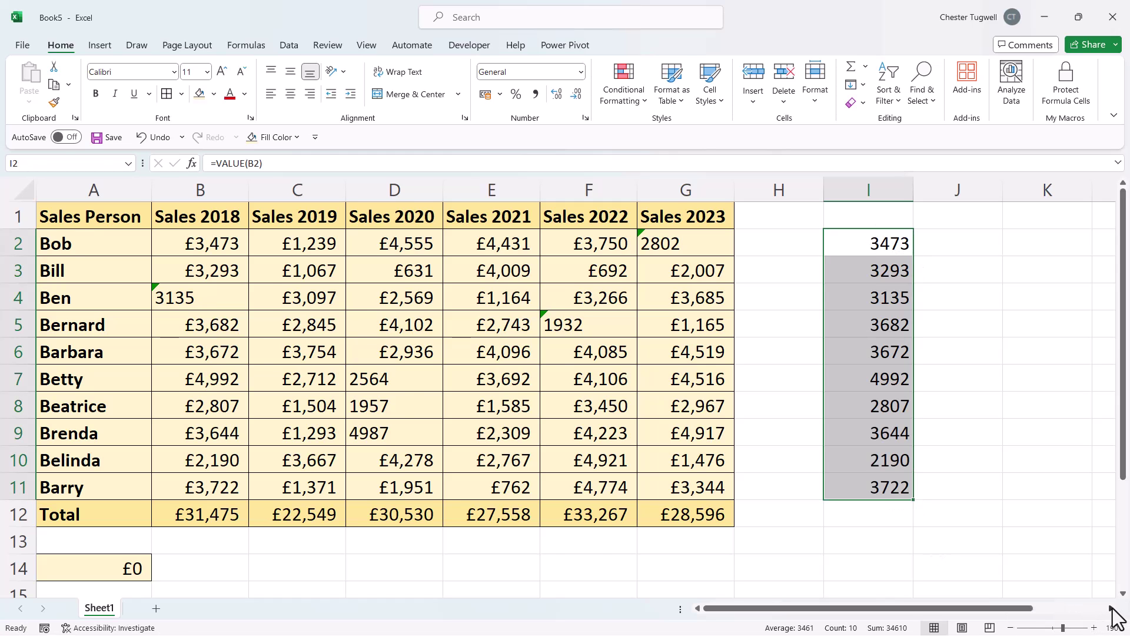
scroll(1114, 617, "right", 6)
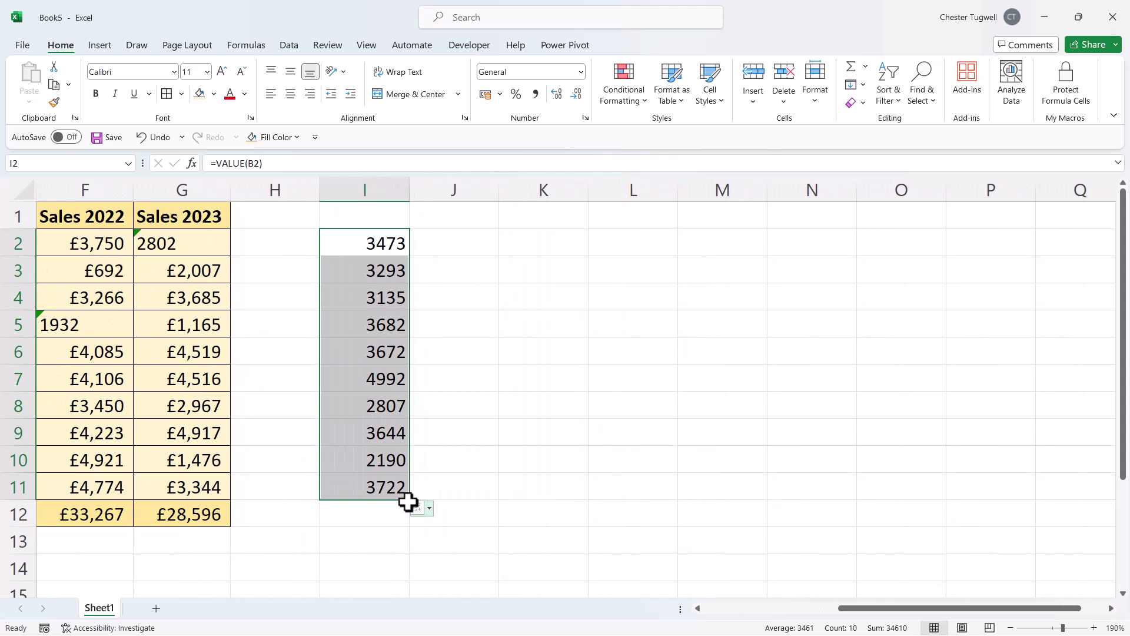
Fill the VALUE formulas across to column N and copy the results in I2:N11
left_click_drag(409, 501, 803, 495)
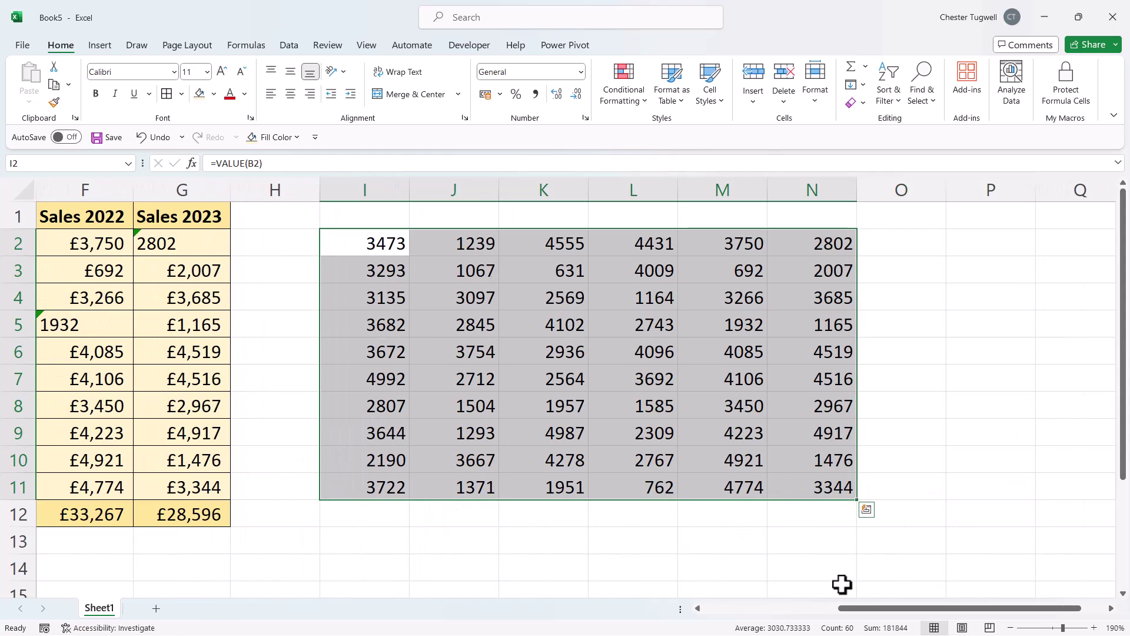
left_click_drag(922, 609, 825, 608)
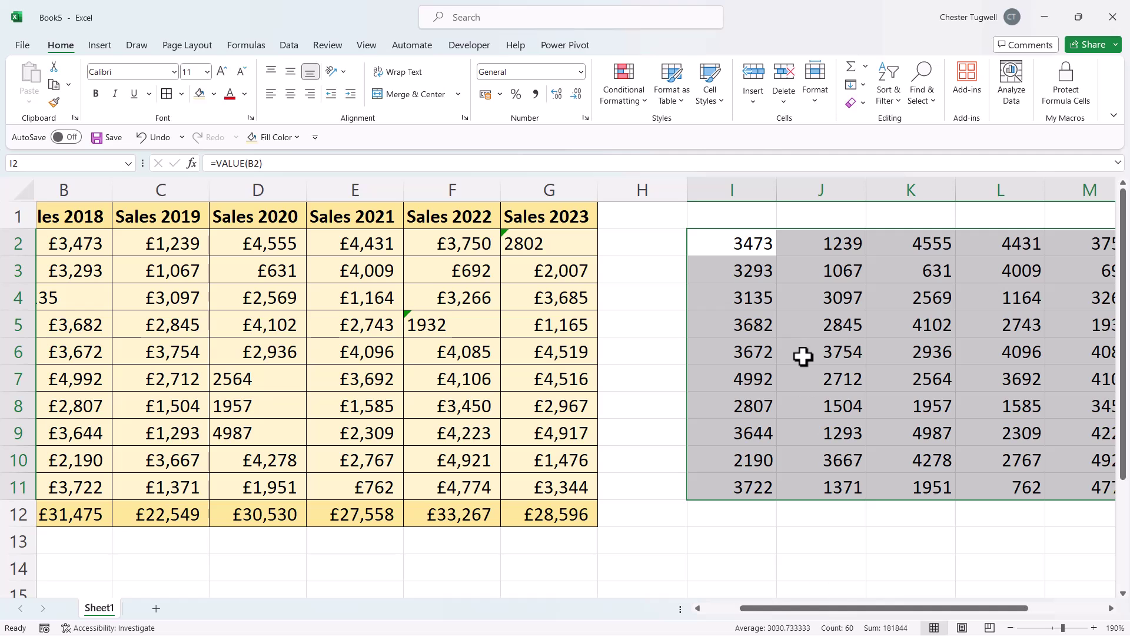
key("ctrl+c")
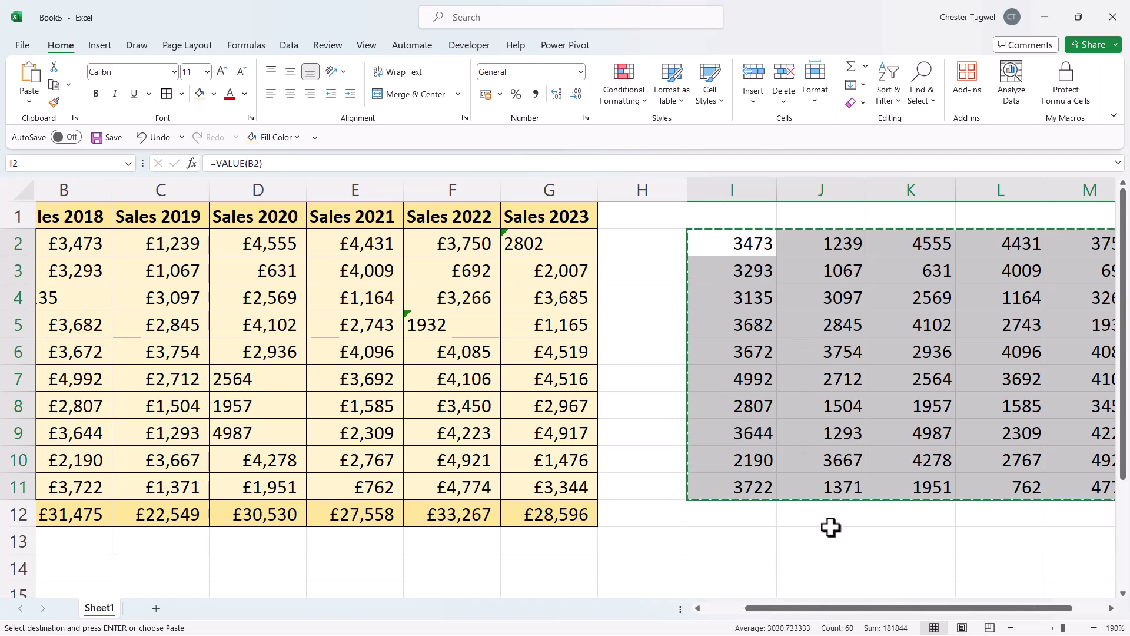
Paste the converted numbers into B2:G11 as Values & Number Formatting
left_click_drag(844, 609, 775, 604)
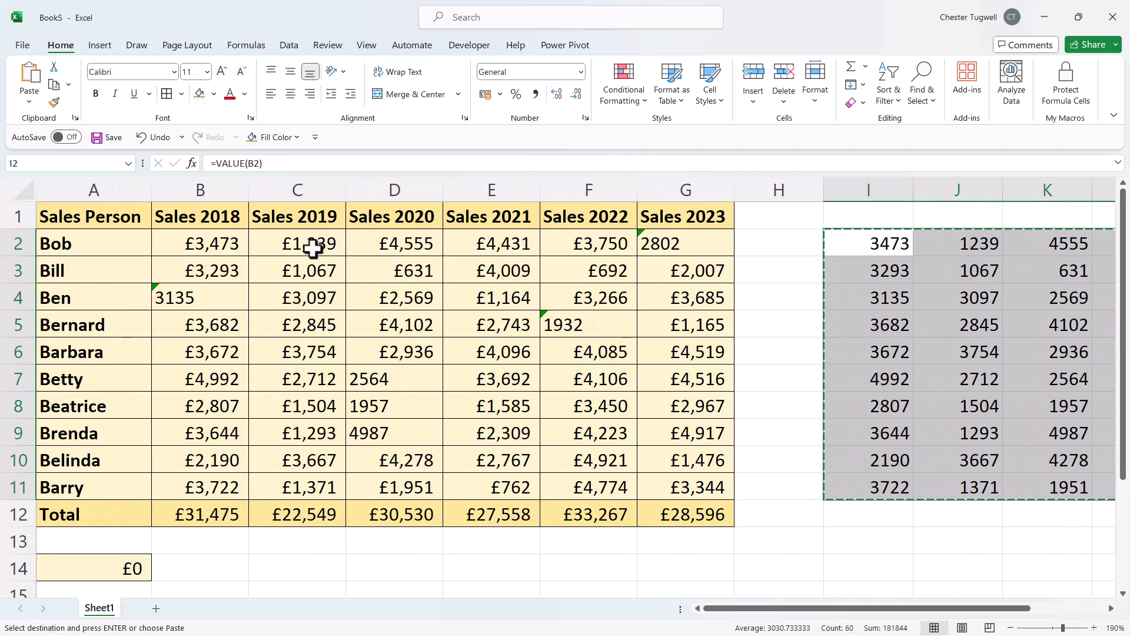
left_click(216, 242)
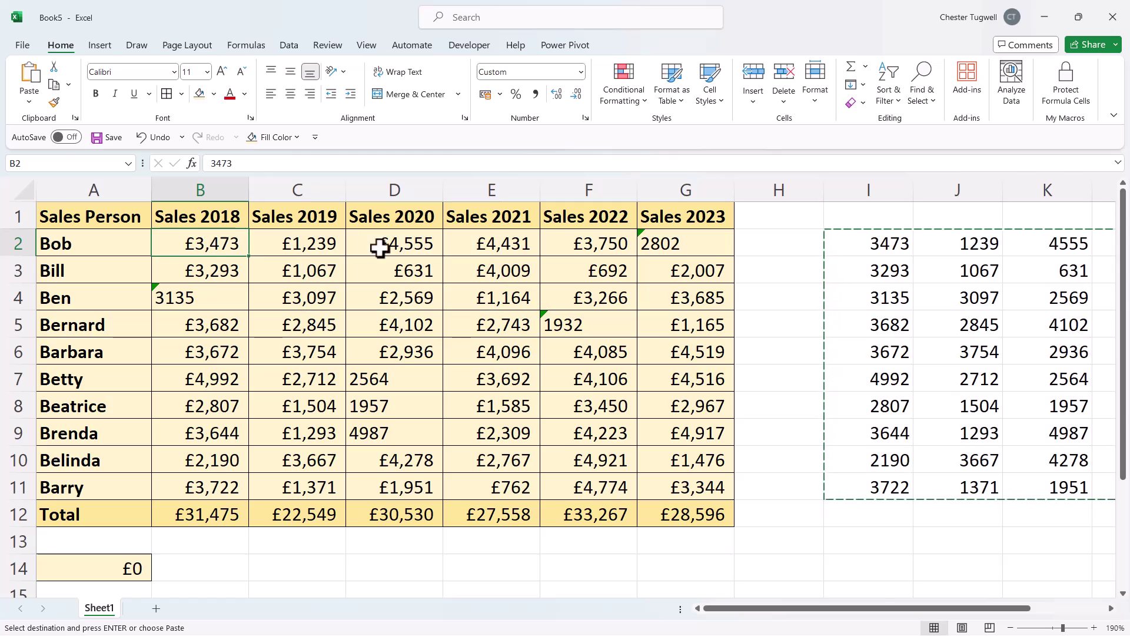
left_click(700, 471, "shift")
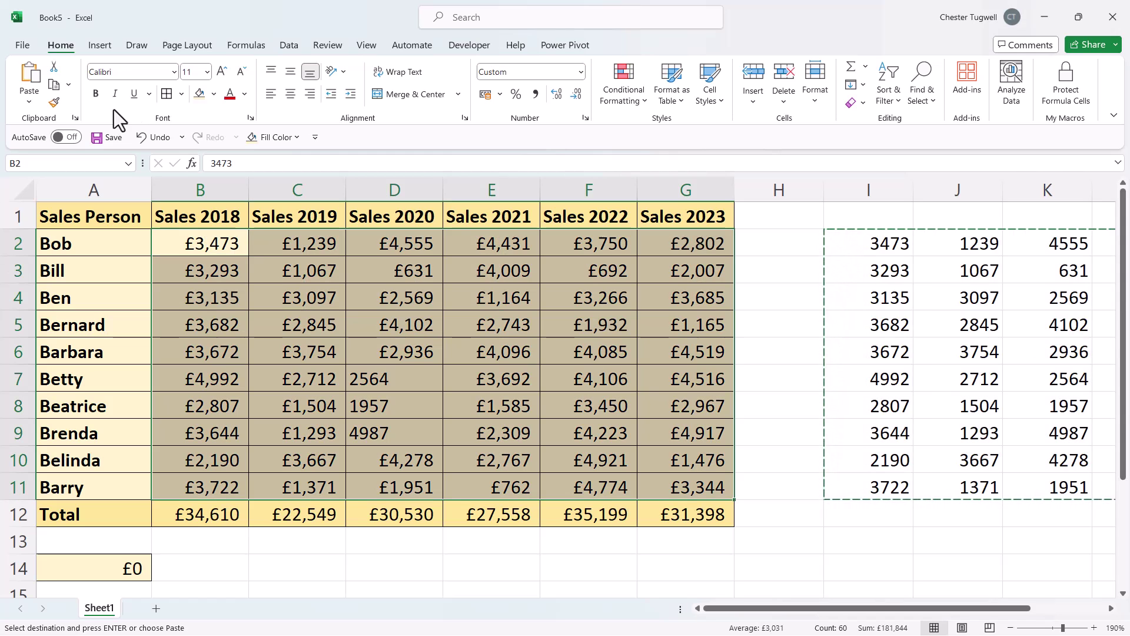
left_click(30, 102)
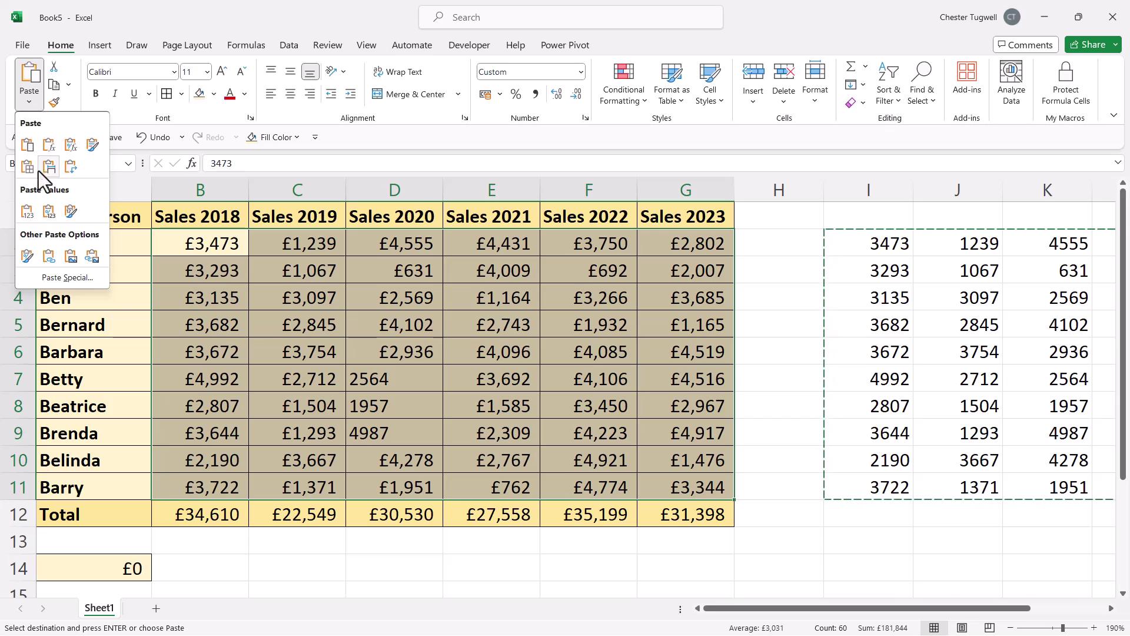
left_click(49, 211)
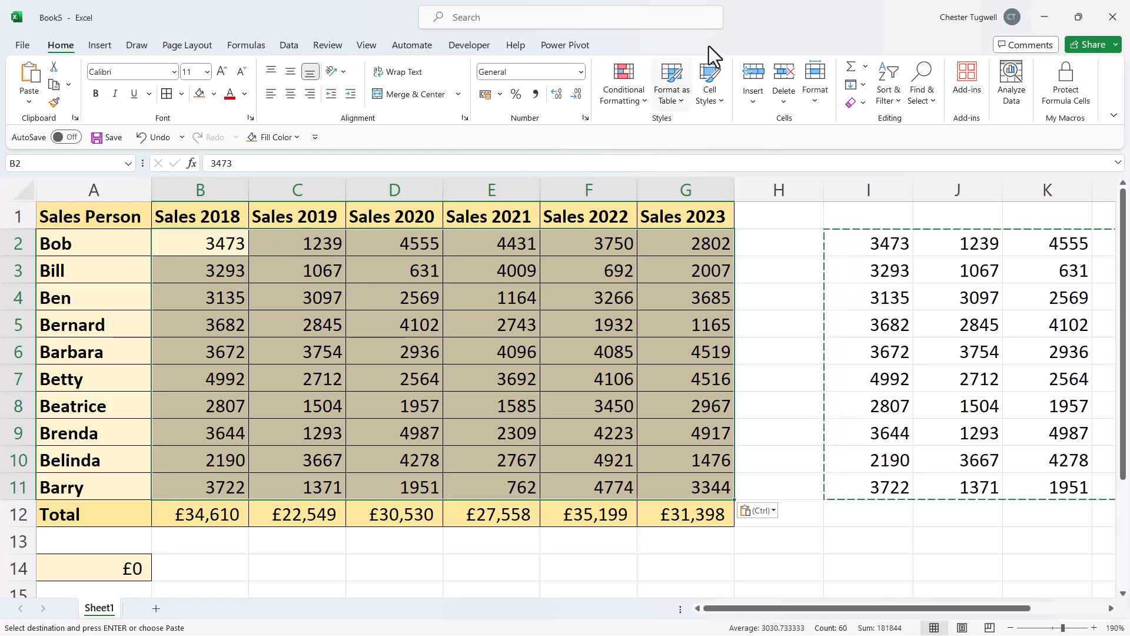
Apply Currency format to B2:G11 and decrease decimals twice to show whole pounds
left_click(580, 72)
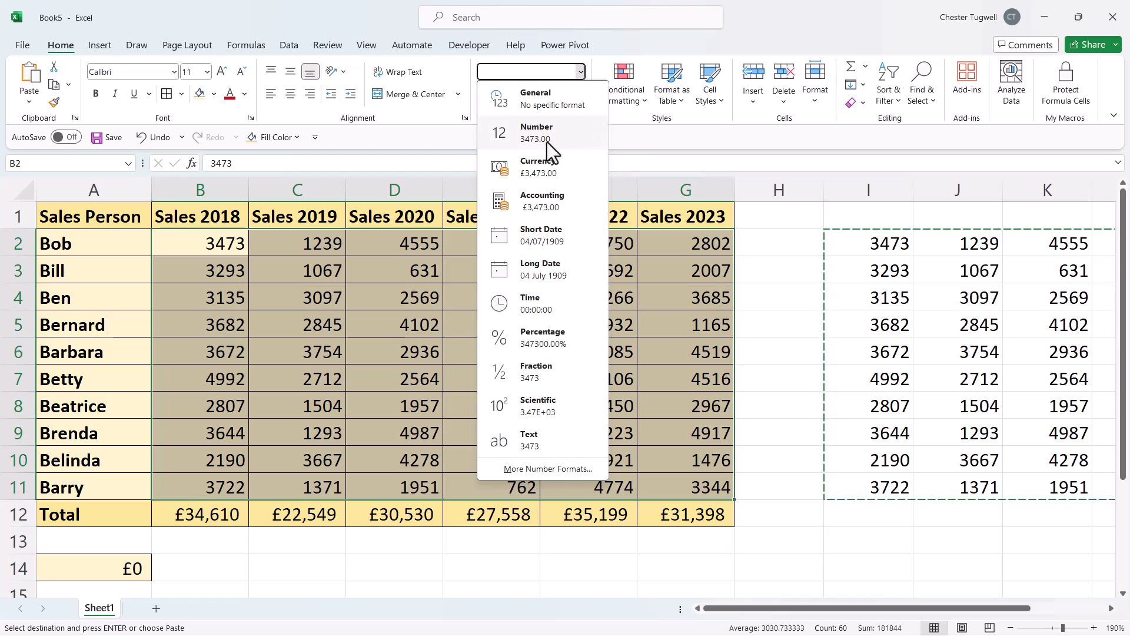
left_click(538, 170)
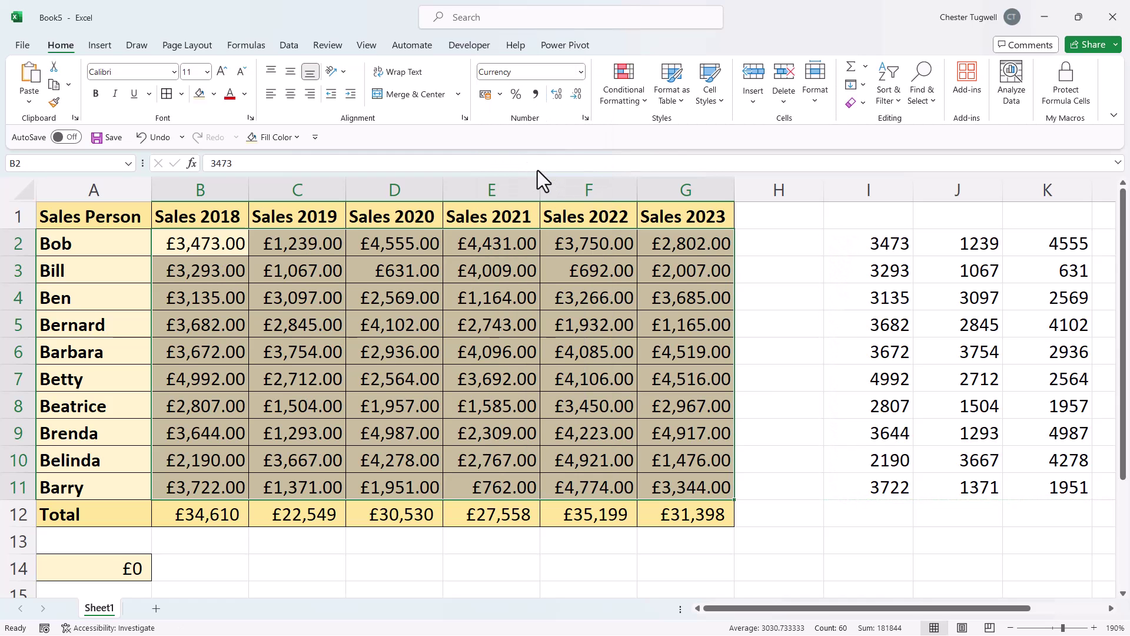
left_click(578, 95)
left_click(577, 95)
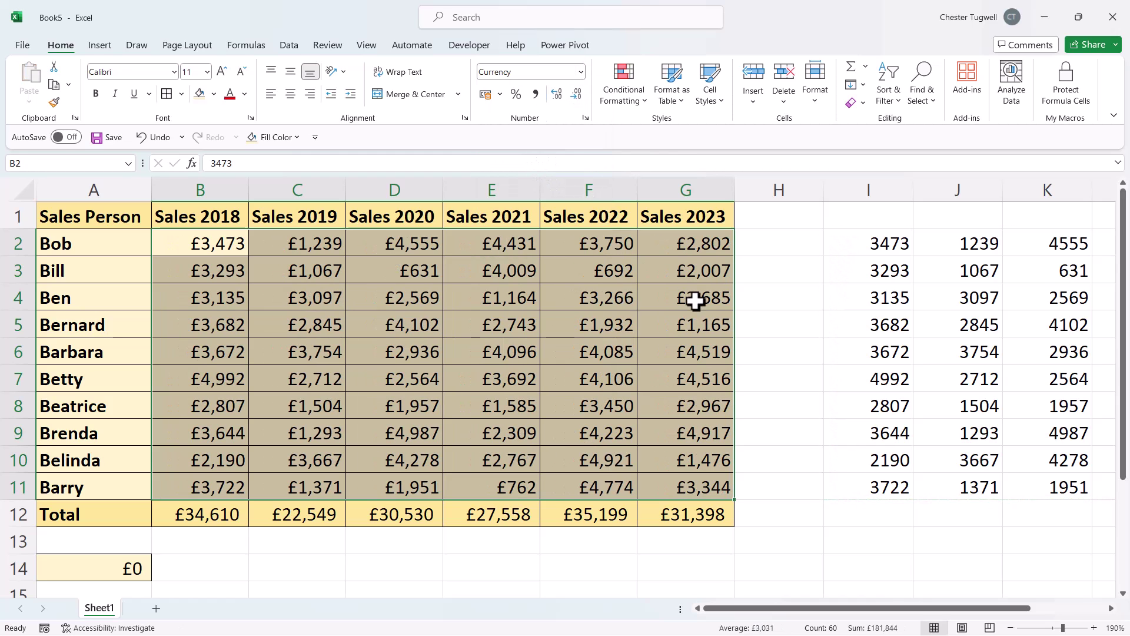